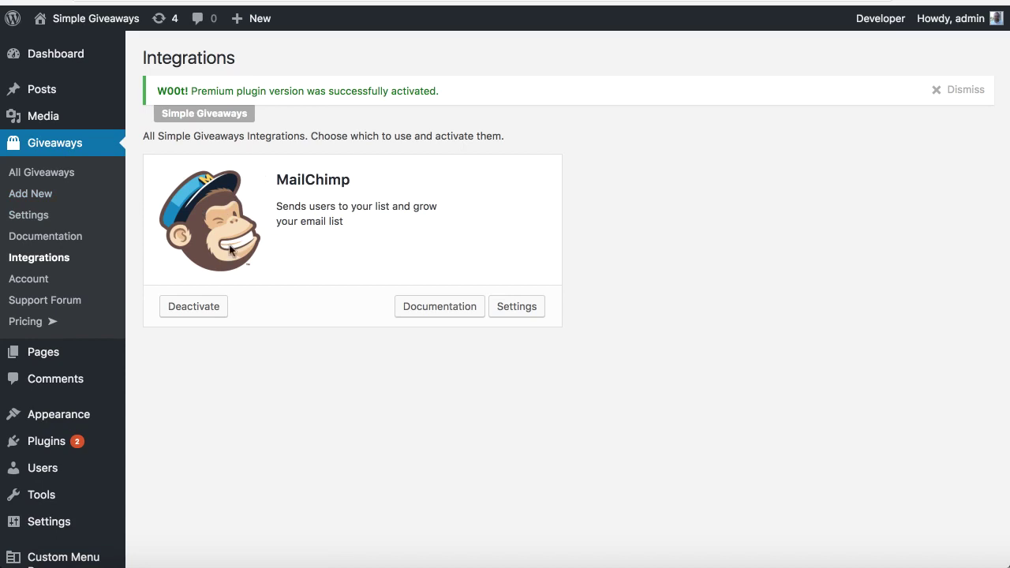
# Step: Deactivate the MailChimp card on the Giveaways Integrations page
pyautogui.click(210, 306)
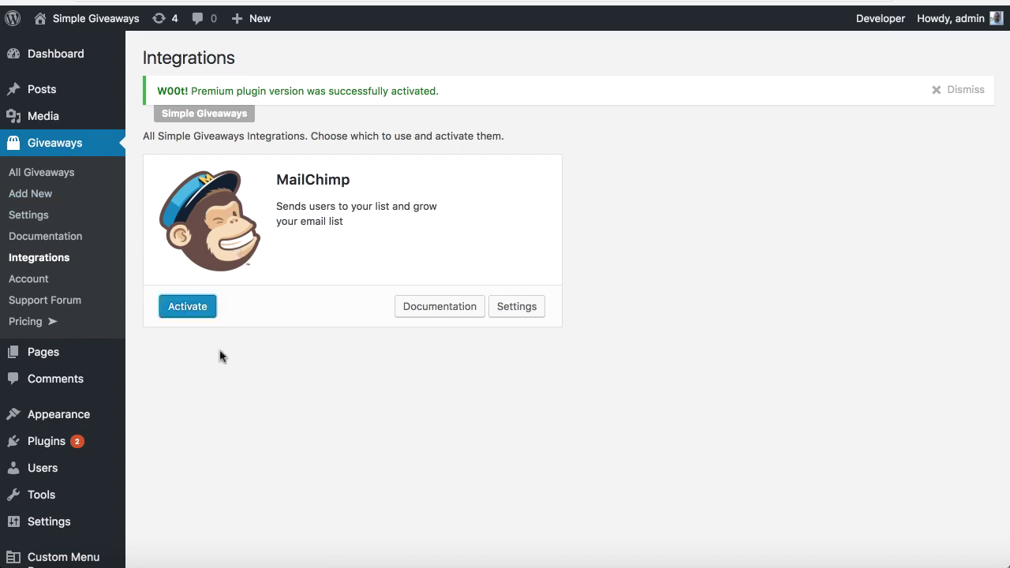
pyautogui.scroll(-1, 253, 442)
pyautogui.scroll(1, 255, 429)
# Step: Read through the MailChimp integration documentation page
pyautogui.click(421, 313)
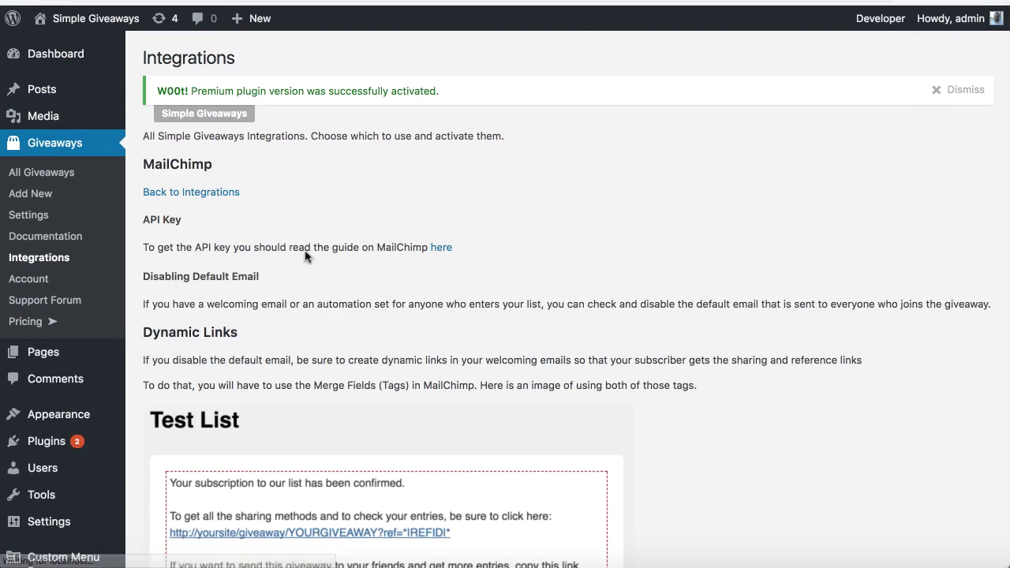
pyautogui.scroll(-4, 268, 330)
pyautogui.scroll(5, 270, 330)
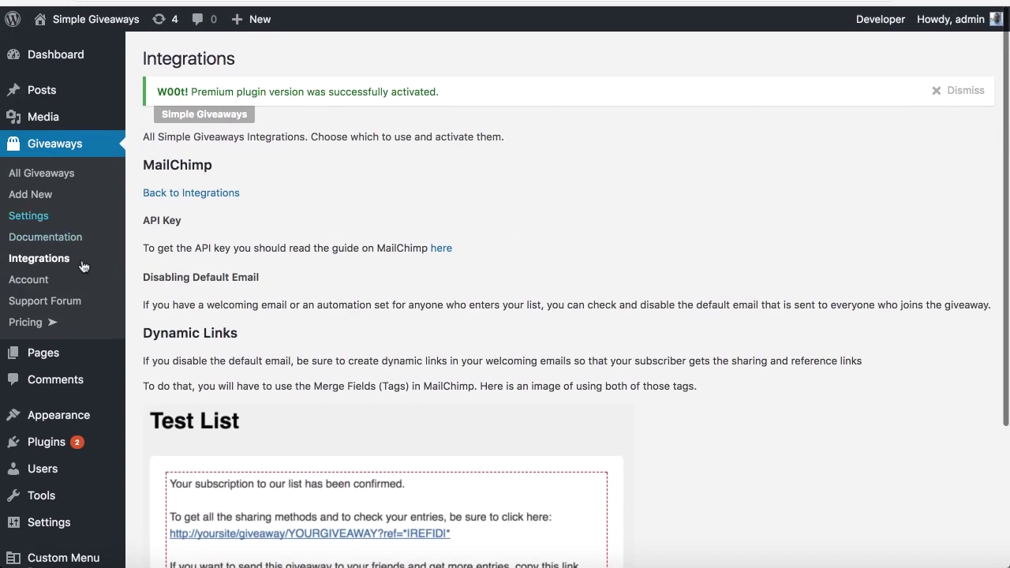
# Step: Return to Integrations and reactivate the MailChimp integration
pyautogui.click(86, 265)
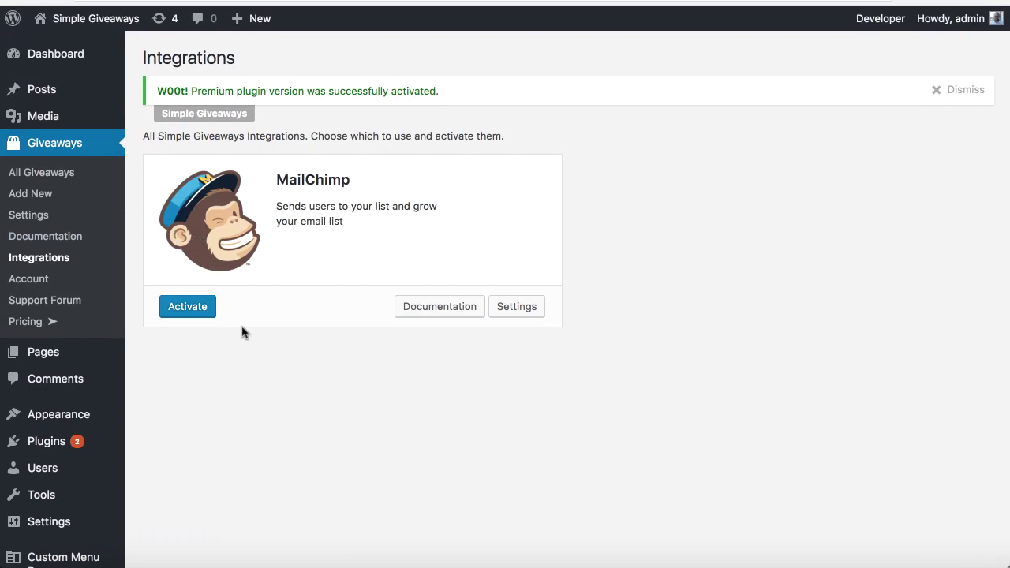
pyautogui.click(209, 313)
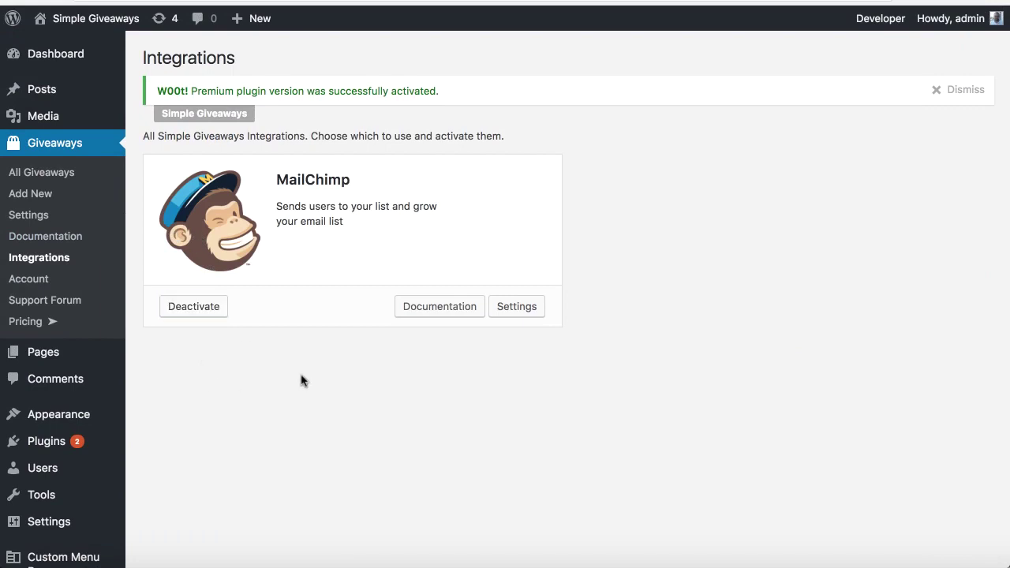
pyautogui.click(514, 308)
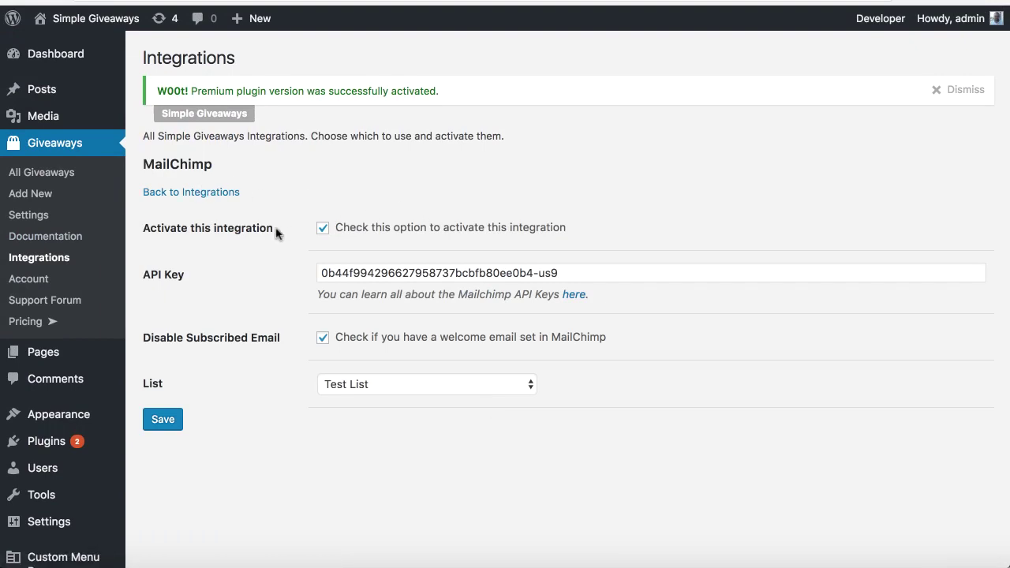
# Step: Inspect the API Key field and the MailChimp integration option labels
pyautogui.scroll(-2, 280, 262)
pyautogui.click(366, 241)
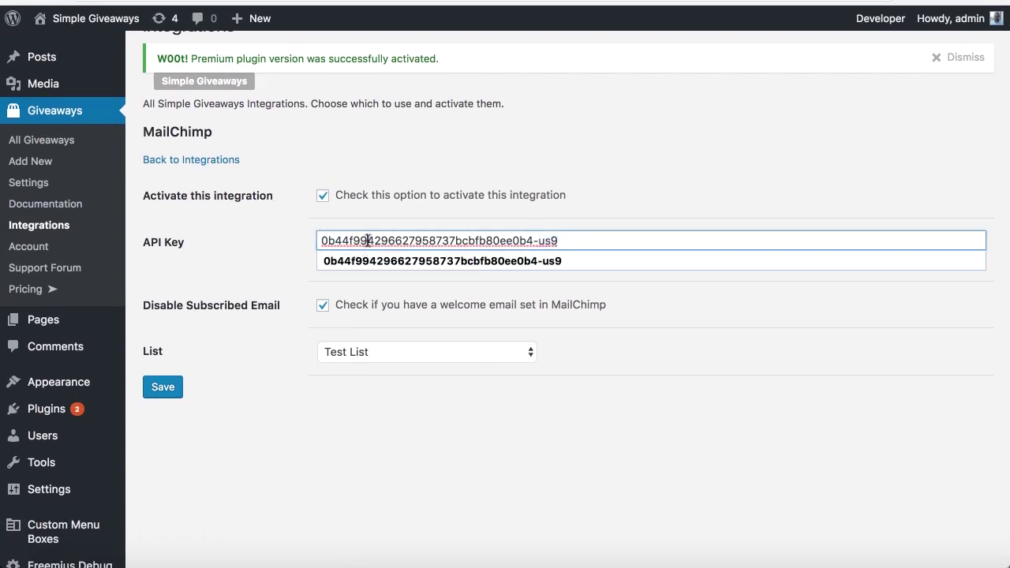
pyautogui.tripleClick(368, 240)
pyautogui.click(259, 255)
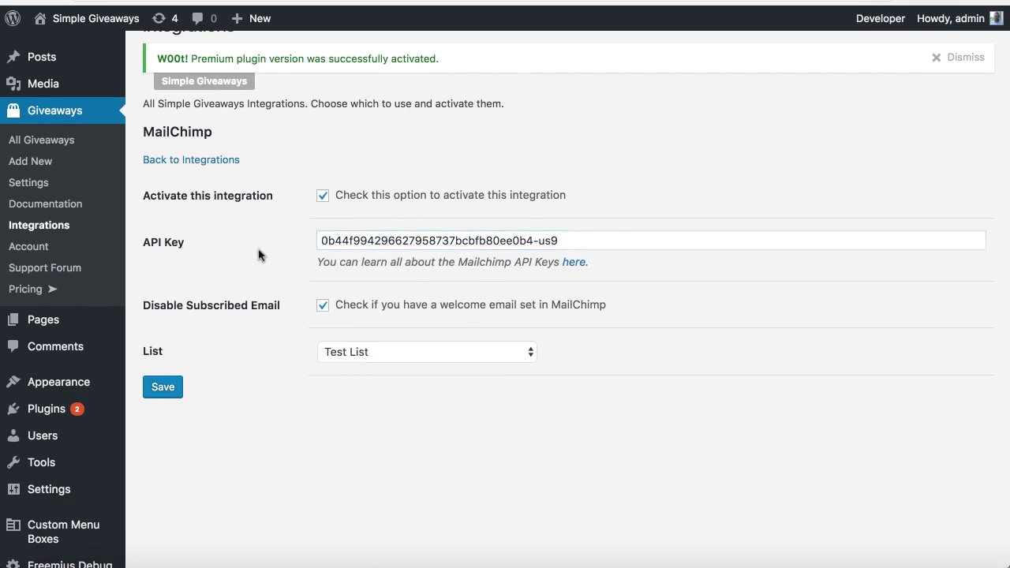
pyautogui.scroll(2, 259, 255)
pyautogui.scroll(-4, 269, 255)
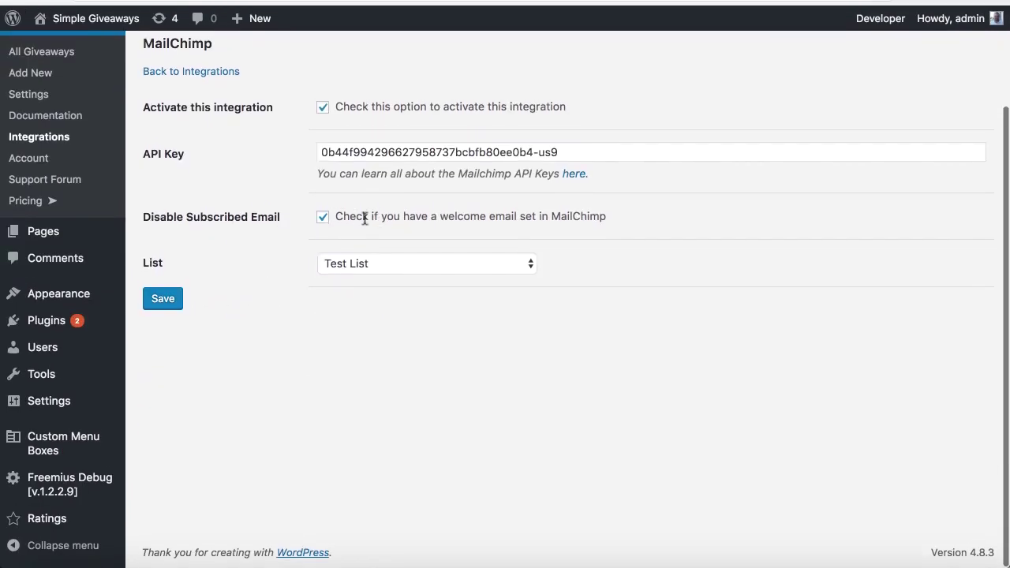
pyautogui.scroll(4, 378, 218)
pyautogui.scroll(-4, 320, 226)
pyautogui.moveTo(137, 223); pyautogui.dragTo(277, 228)
pyautogui.click(277, 228)
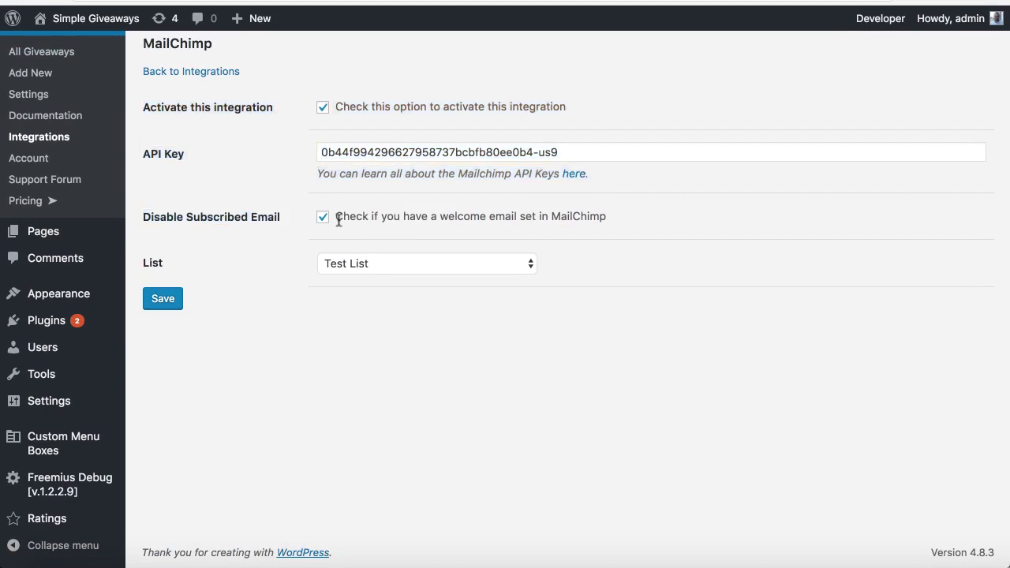
pyautogui.scroll(5, 146, 229)
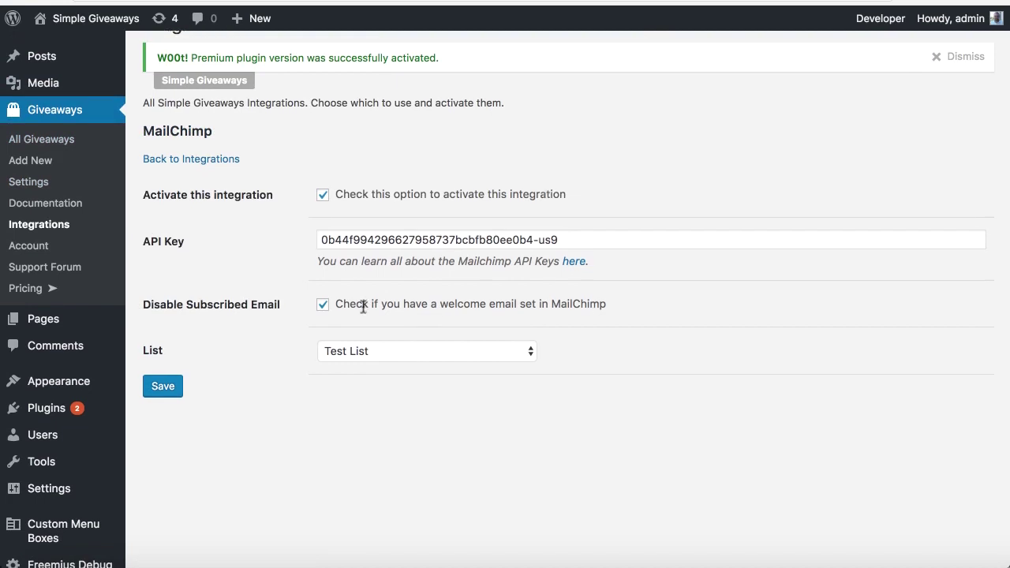
pyautogui.scroll(-5, 363, 306)
# Step: Leave the Disable Subscribed Email option checked
pyautogui.click(323, 222)
pyautogui.click(324, 222)
pyautogui.click(323, 224)
pyautogui.click(324, 222)
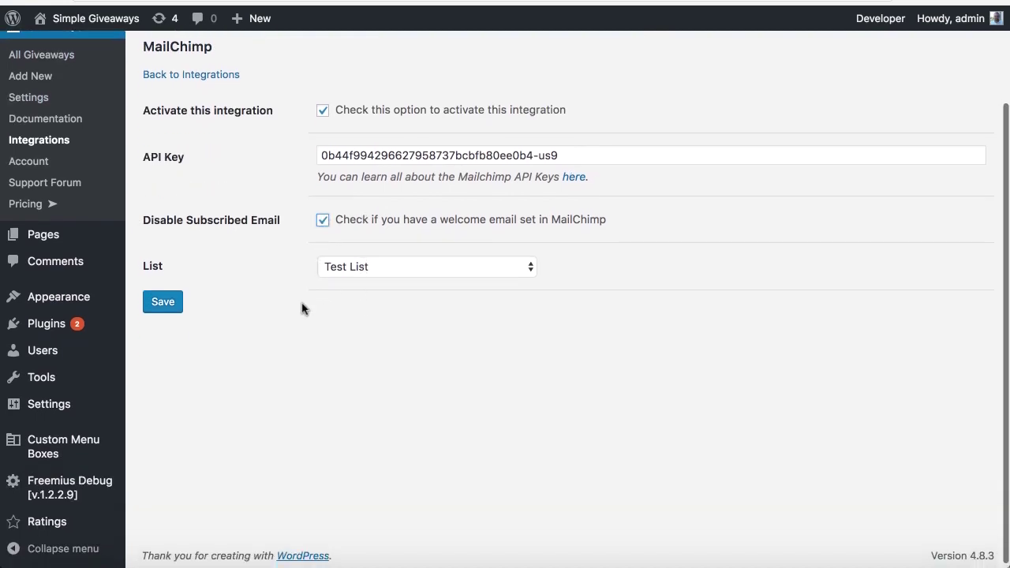
pyautogui.press('Return')
# Step: Confirm the List dropdown stays on Test List, then select the whole API key
pyautogui.scroll(-5, 316, 284)
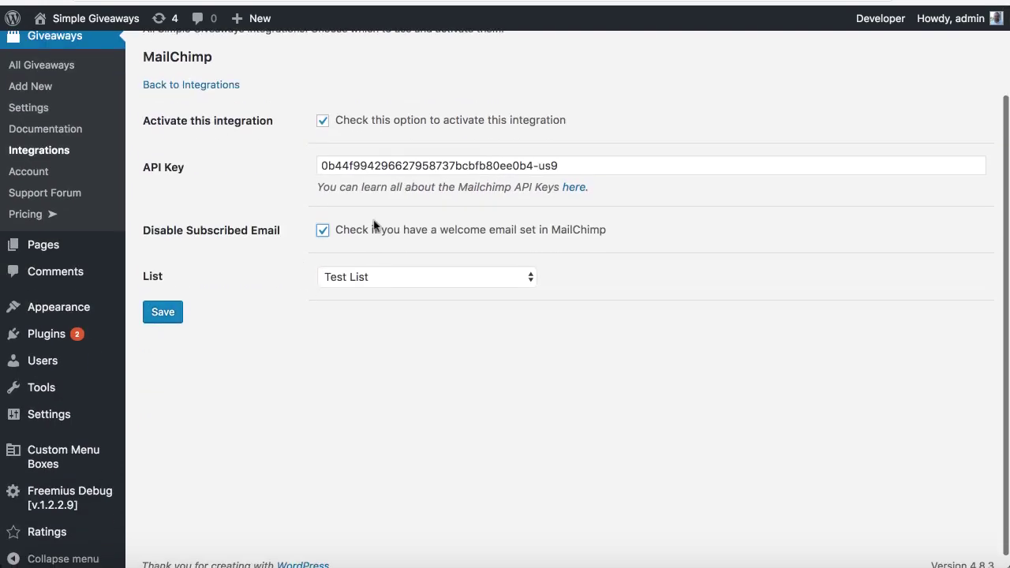
pyautogui.click(367, 278)
pyautogui.click(364, 278)
pyautogui.click(365, 278)
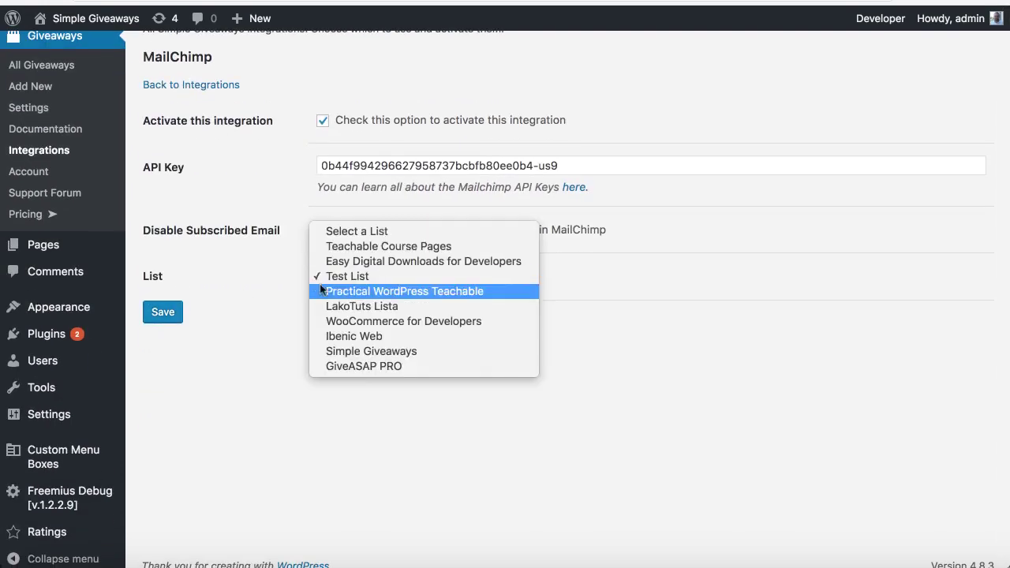
pyautogui.click(367, 276)
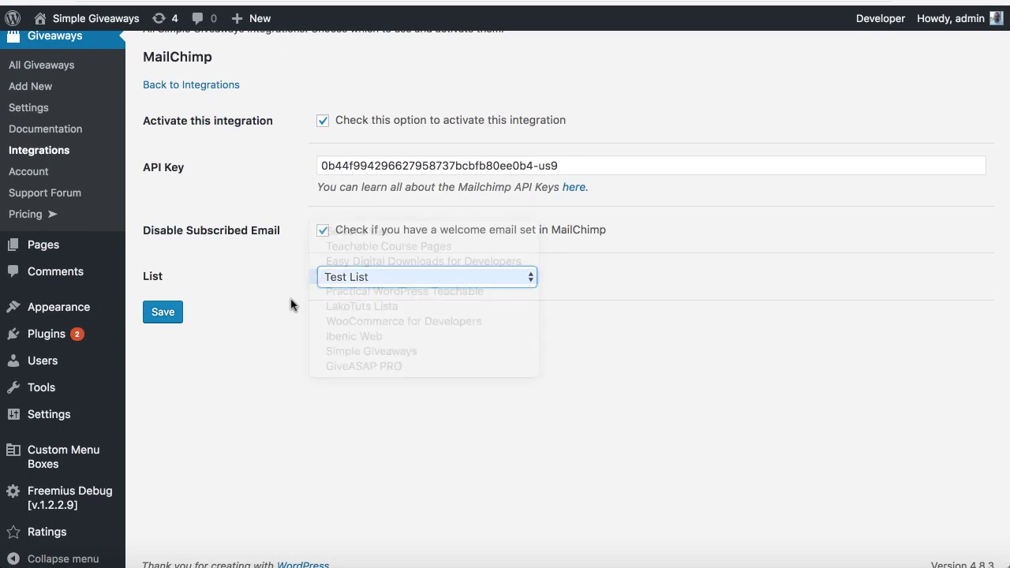
pyautogui.click(337, 284)
pyautogui.click(356, 278)
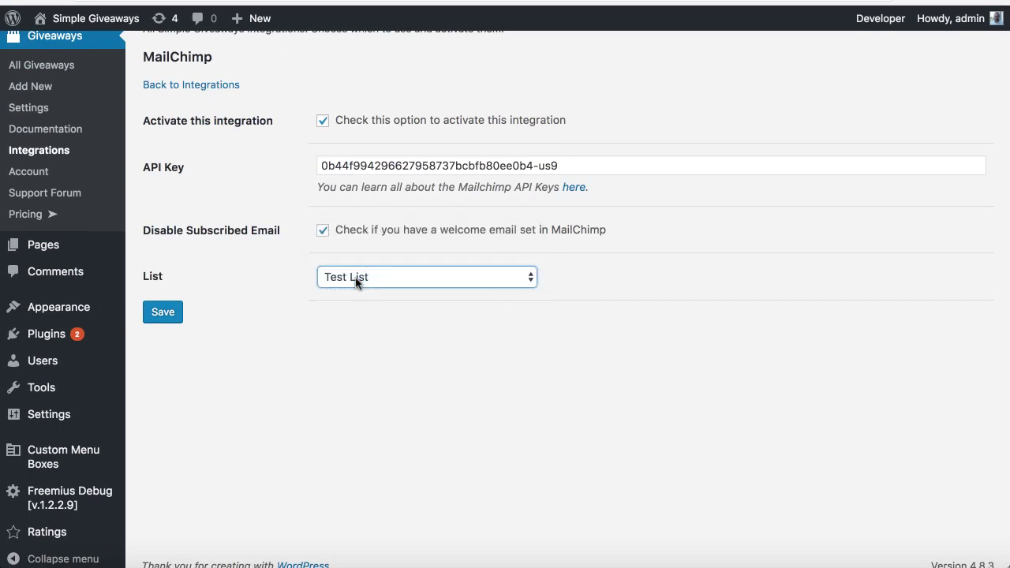
pyautogui.click(297, 291)
pyautogui.press('space')
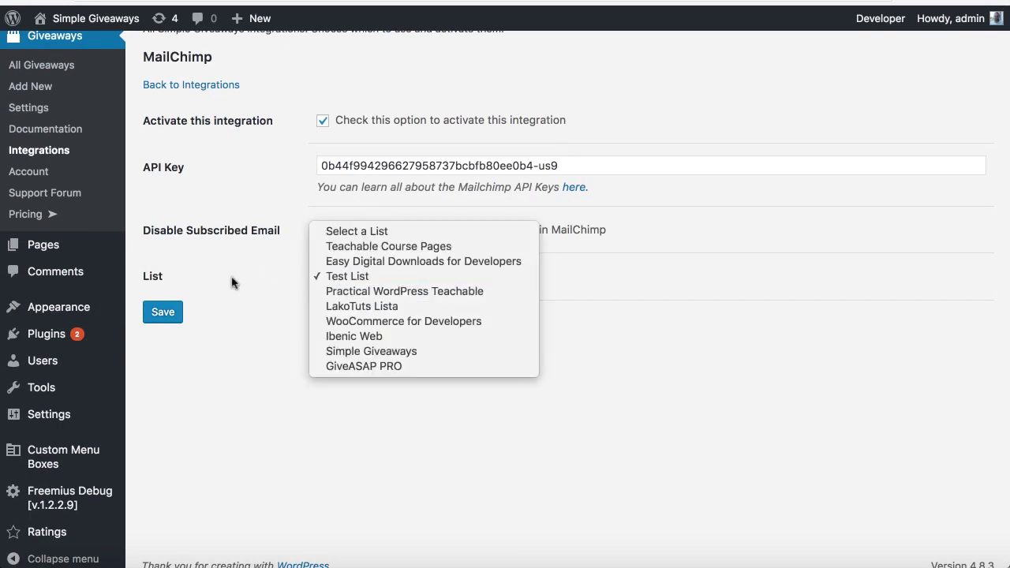
pyautogui.click(296, 288)
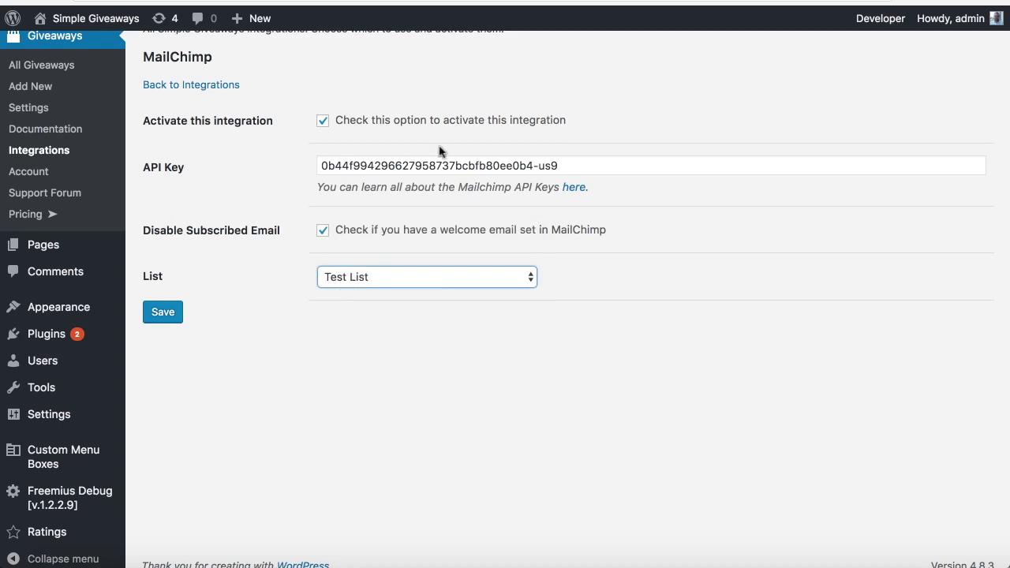
pyautogui.doubleClick(428, 164)
pyautogui.click(429, 165)
pyautogui.press('super+c')
# Step: Delete the API key and save the settings without it
pyautogui.press('BackSpace')
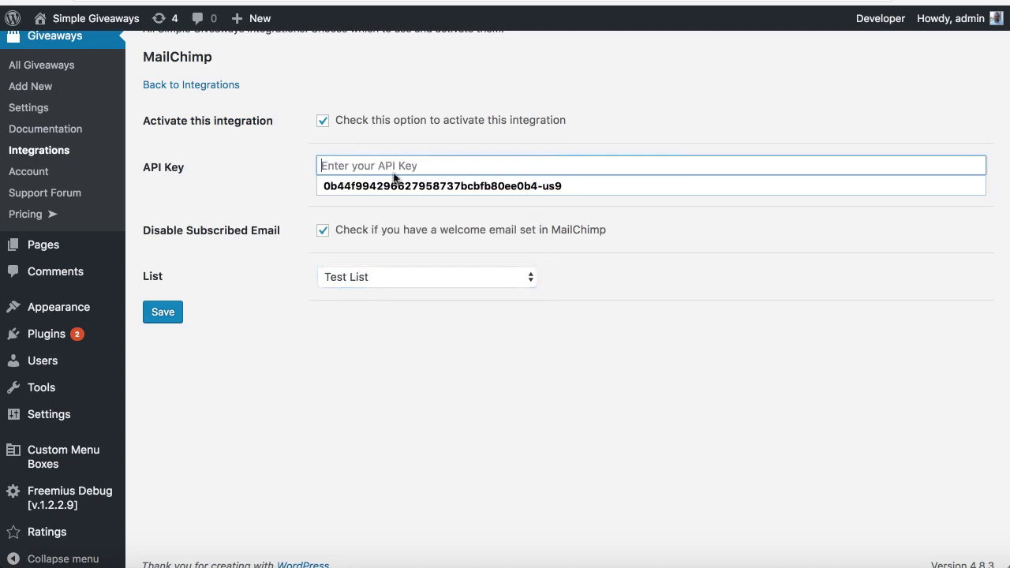
pyautogui.click(268, 172)
pyautogui.click(179, 309)
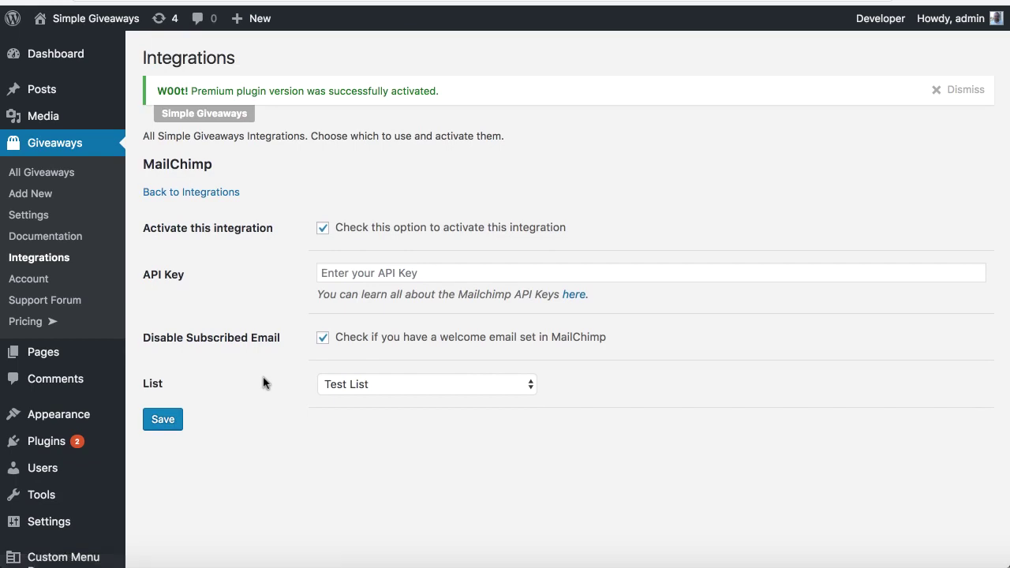
# Step: Check that the List dropdown still shows Test List after saving without a key
pyautogui.click(351, 394)
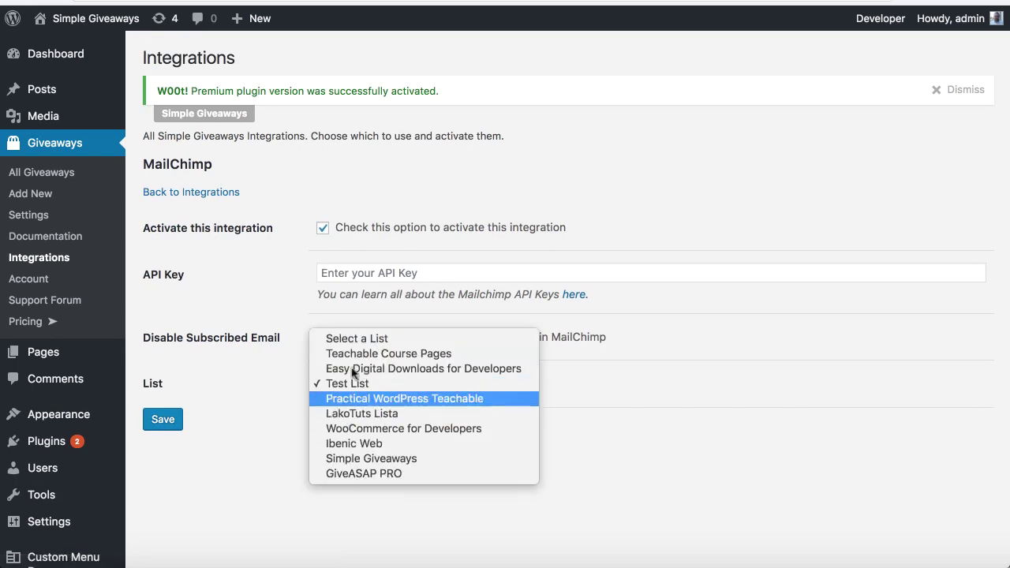
pyautogui.click(286, 413)
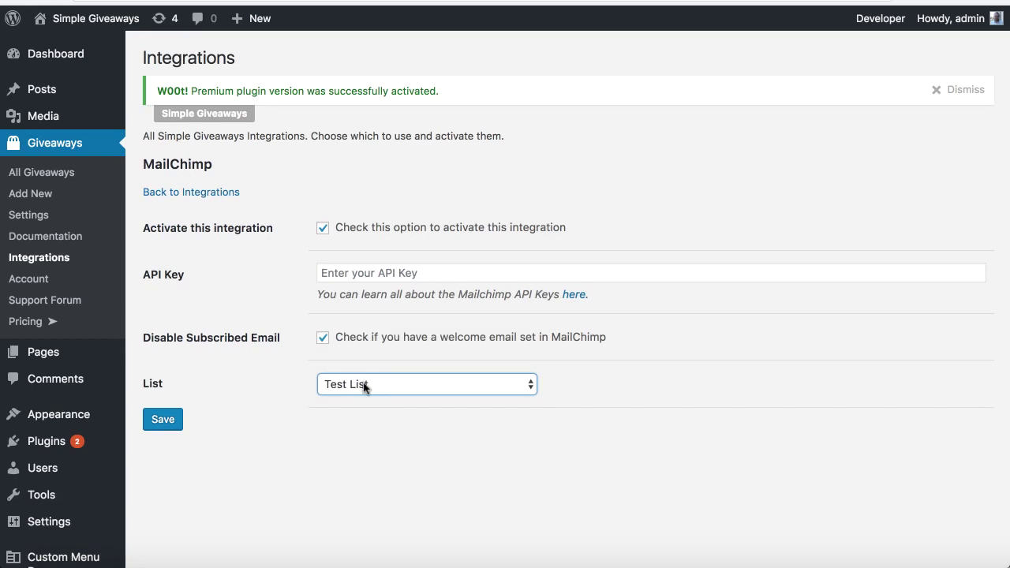
pyautogui.click(332, 387)
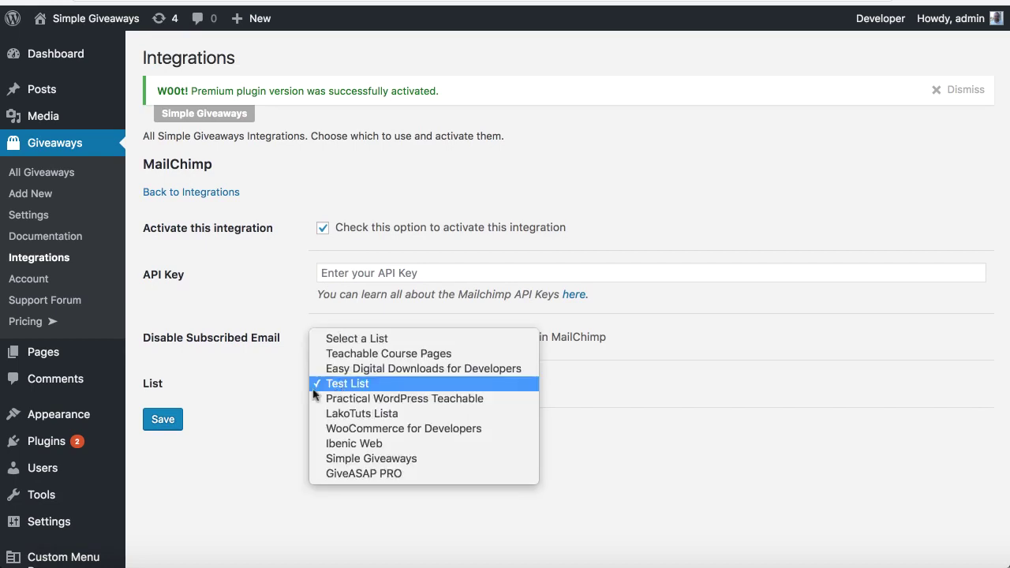
pyautogui.click(334, 273)
pyautogui.click(334, 273)
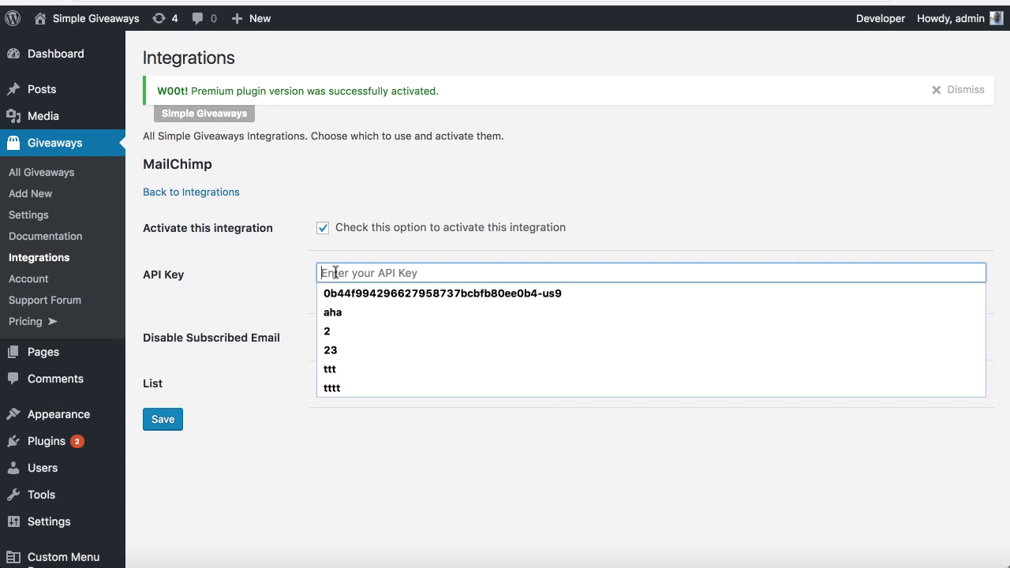
pyautogui.click(348, 406)
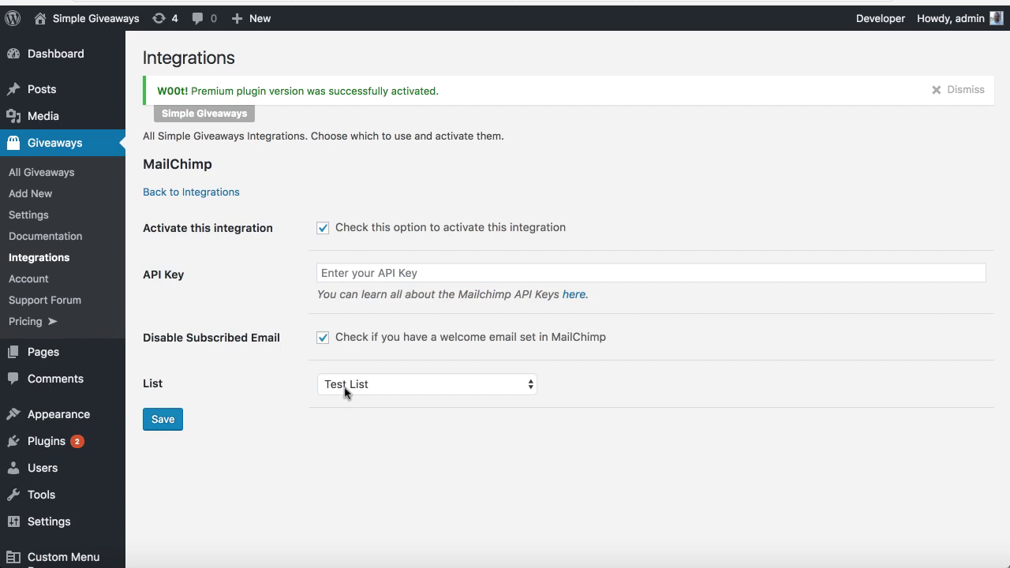
pyautogui.click(344, 392)
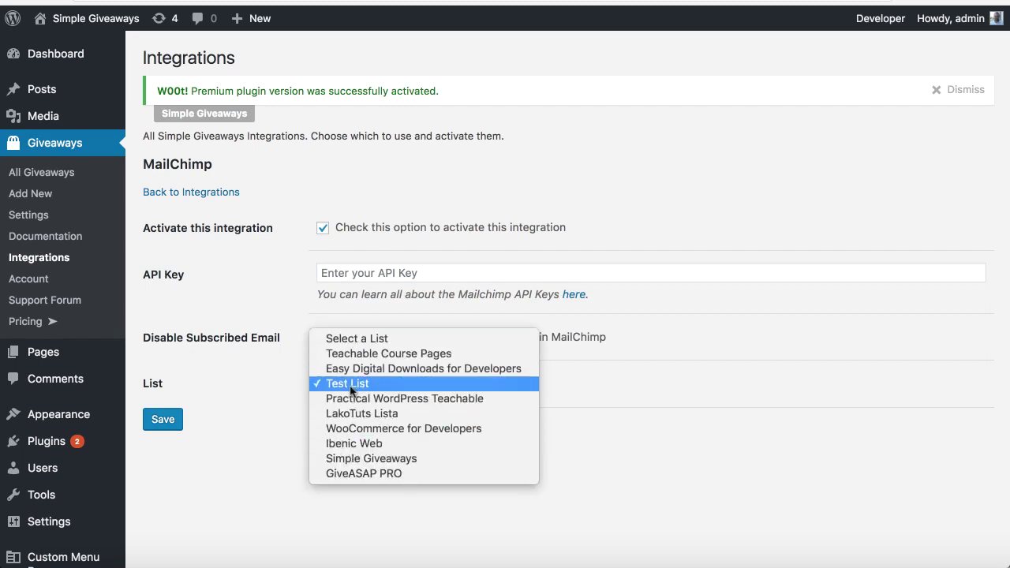
pyautogui.click(276, 396)
pyautogui.click(344, 392)
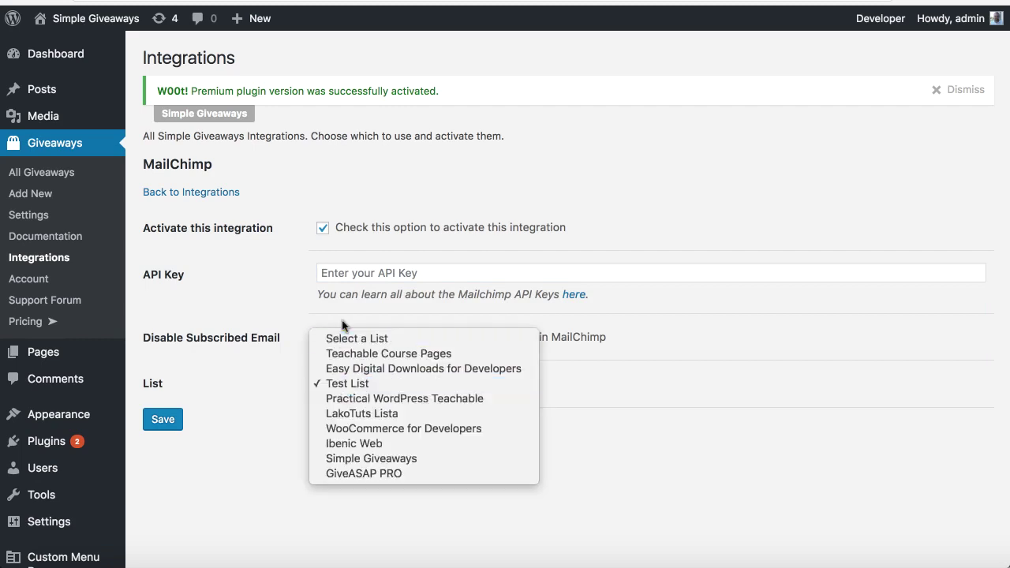
pyautogui.click(298, 365)
# Step: Paste the API key back into the field and save the integration settings
pyautogui.click(371, 273)
pyautogui.press('super+v')
pyautogui.click(255, 383)
pyautogui.click(164, 425)
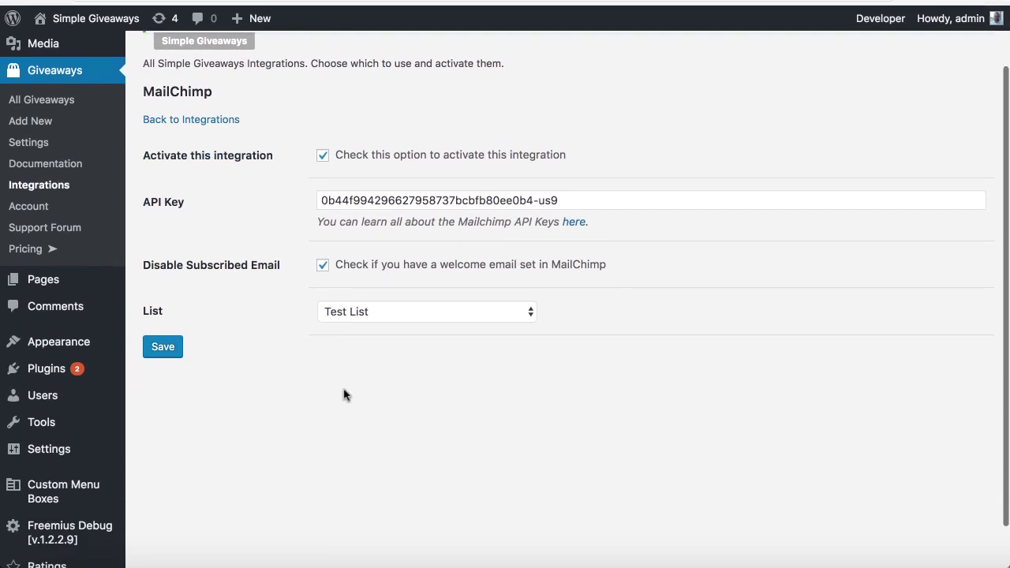
# Step: Confirm Test List is kept and go back to the Integrations overview
pyautogui.scroll(2, 320, 338)
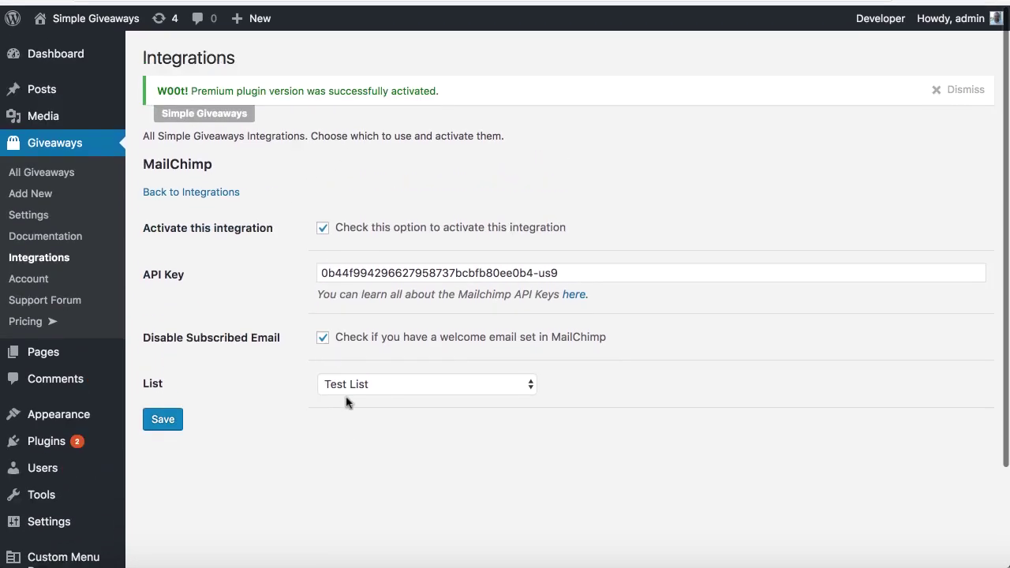
pyautogui.click(371, 388)
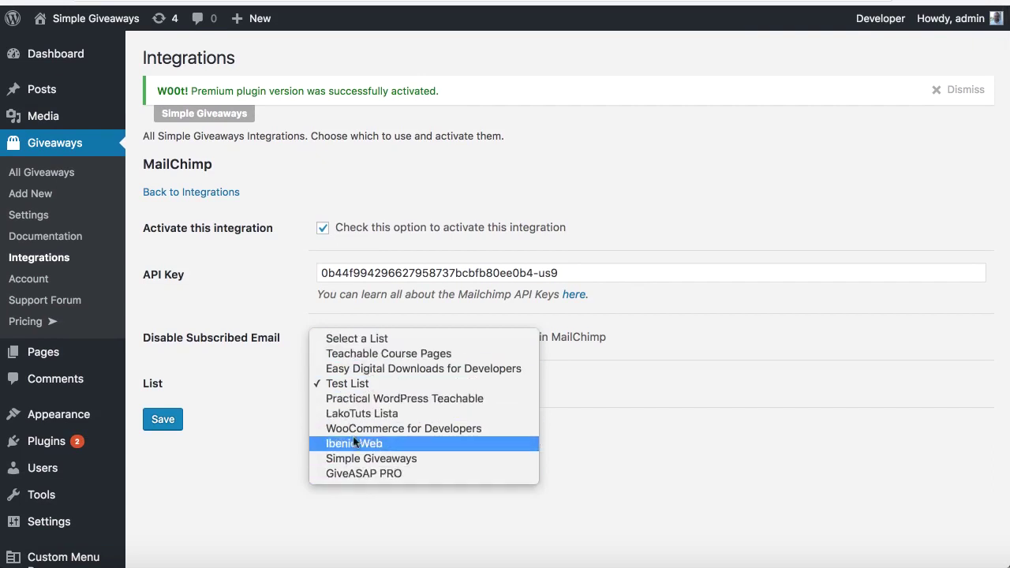
pyautogui.click(260, 402)
pyautogui.click(318, 399)
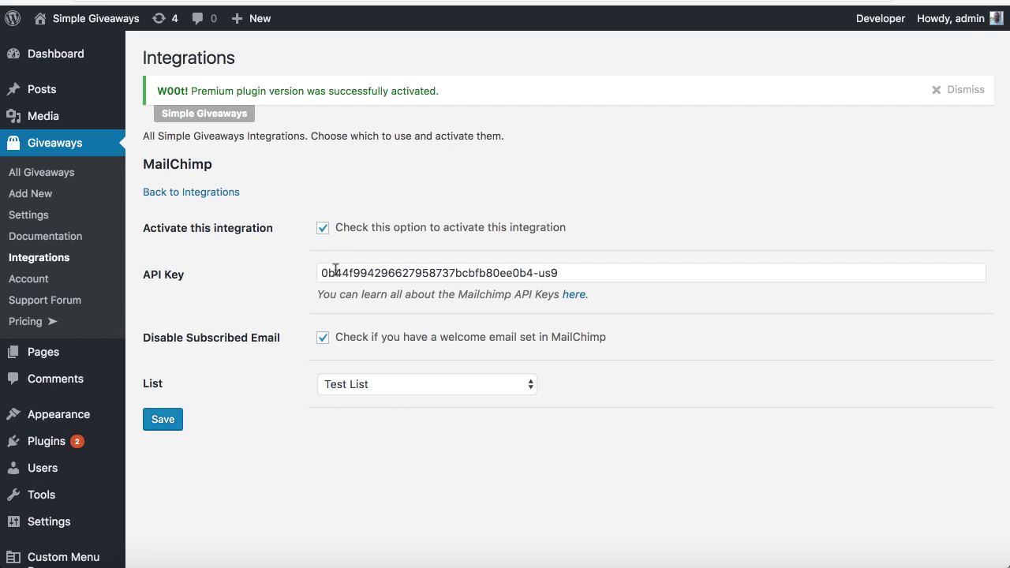
pyautogui.click(178, 192)
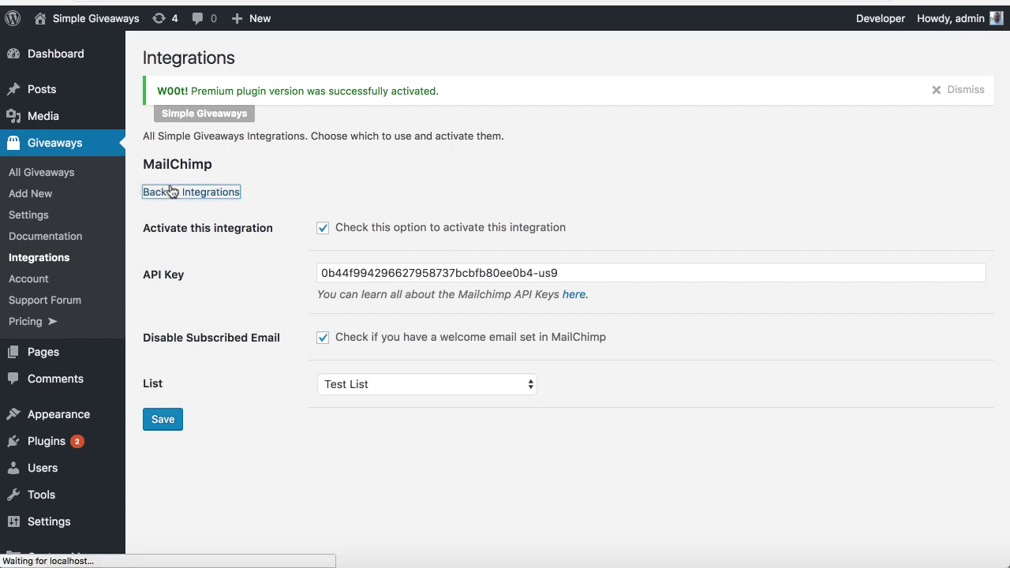
# Step: Load mailchimp.com in a new browser tab
pyautogui.press('super+t')
pyautogui.write('mail')
pyautogui.press('Return')
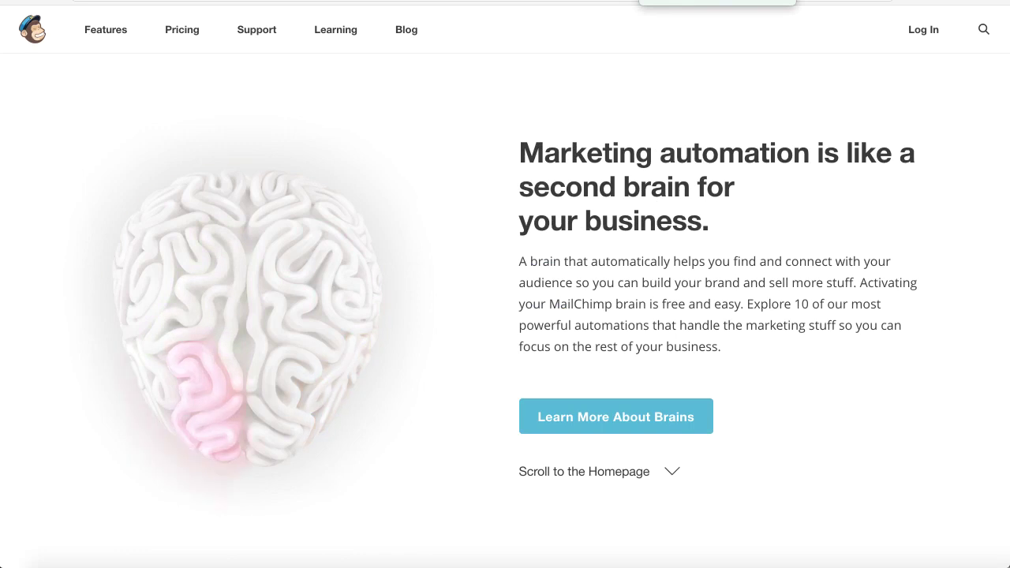
# Step: Log in to MailChimp and go to the account settings
pyautogui.click(893, 32)
pyautogui.click(892, 37)
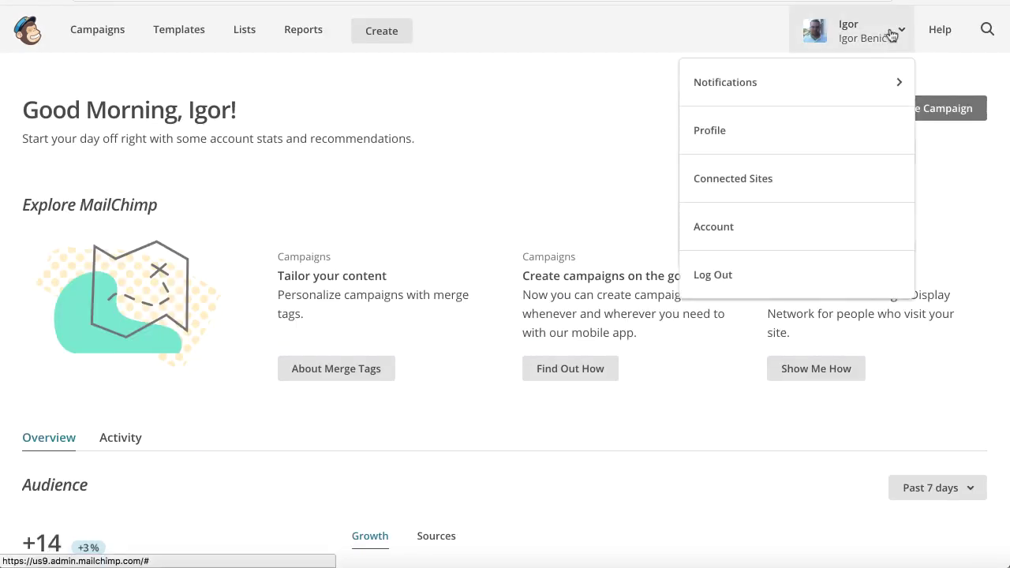
pyautogui.click(734, 236)
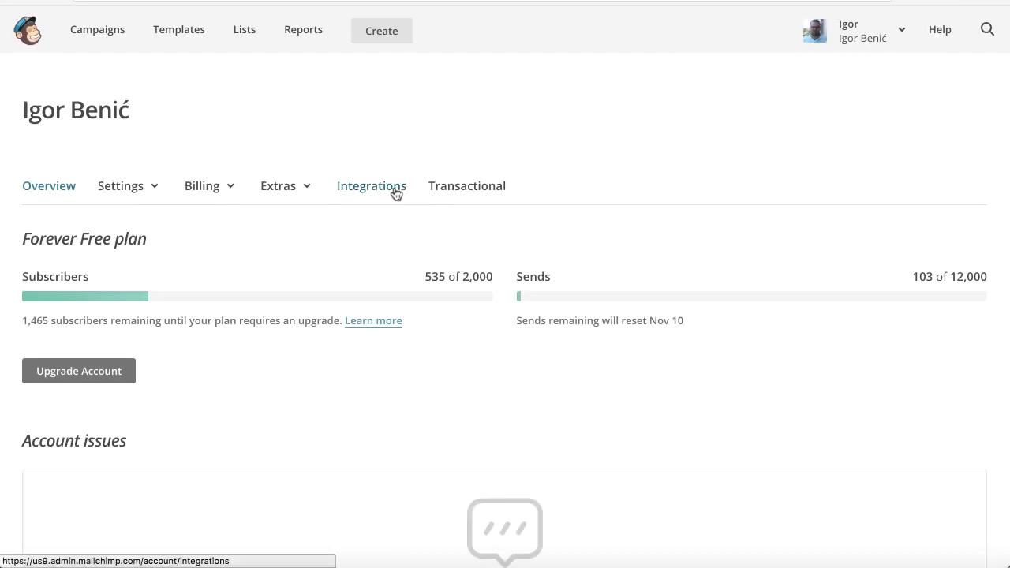
# Step: Open Extras > API keys and select the key created Dec 03, 2015
pyautogui.click(301, 192)
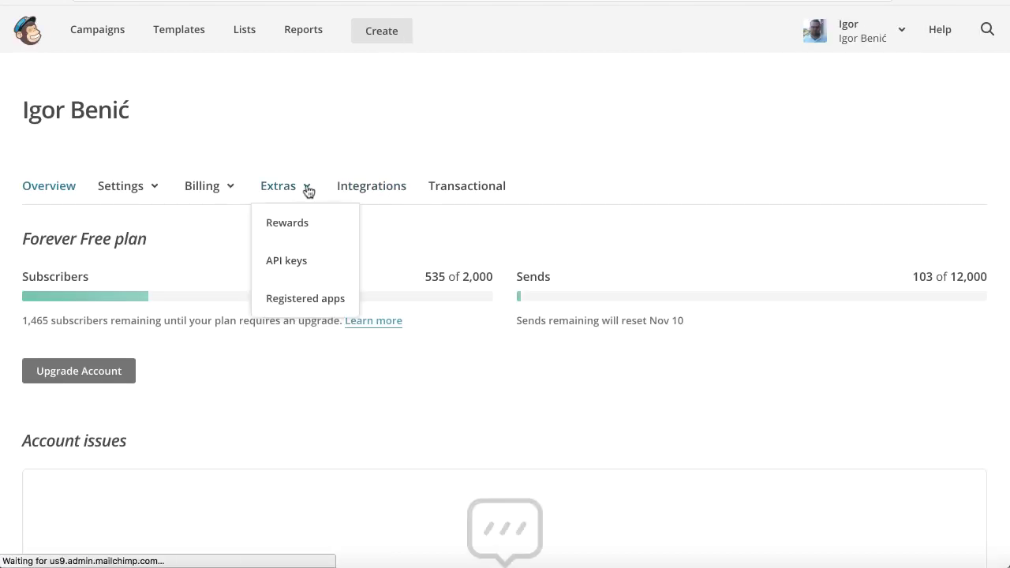
pyautogui.click(304, 189)
pyautogui.click(280, 264)
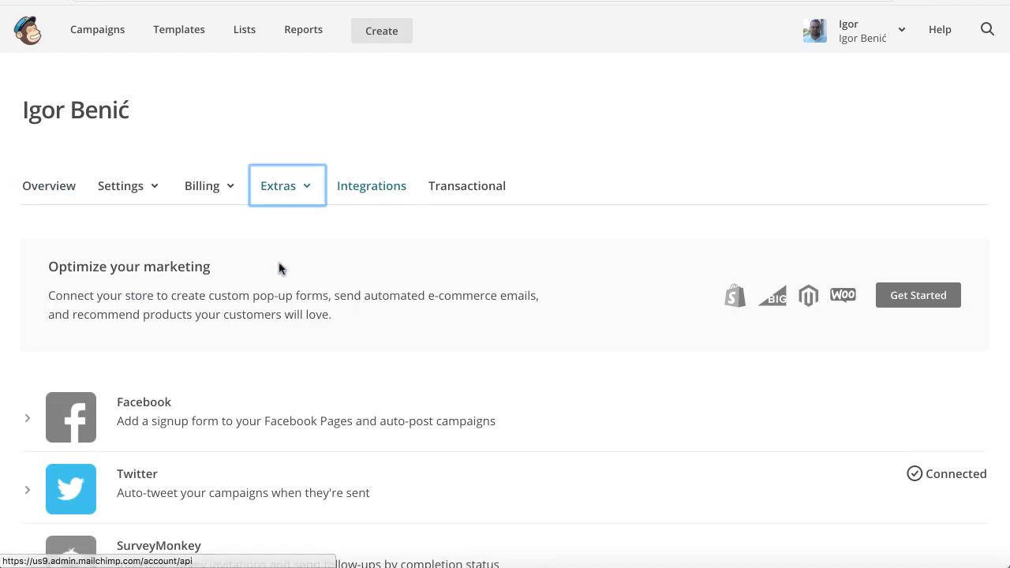
pyautogui.scroll(-1, 294, 264)
pyautogui.scroll(-12, 295, 263)
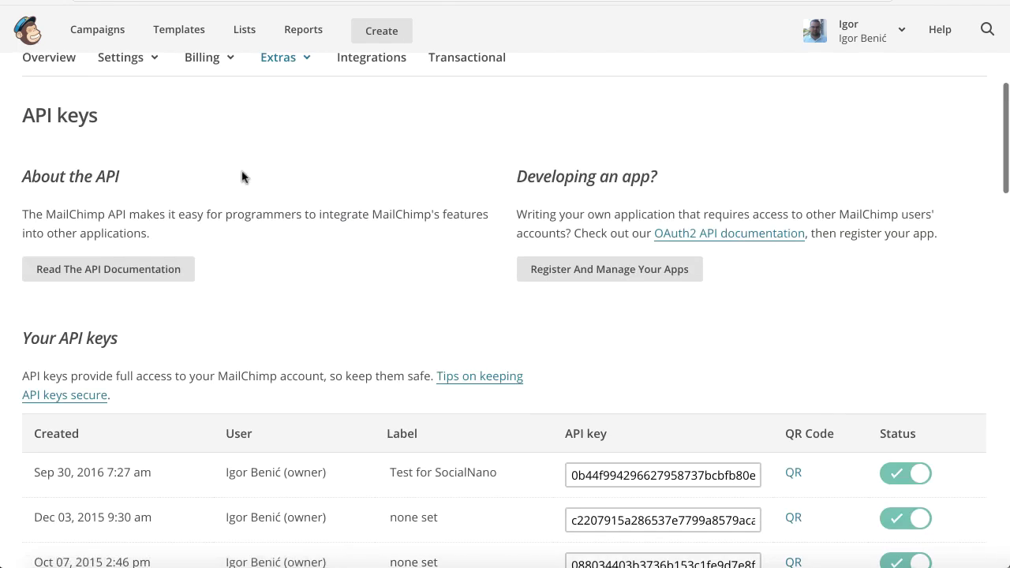
pyautogui.scroll(-1, 446, 265)
pyautogui.scroll(2, 292, 286)
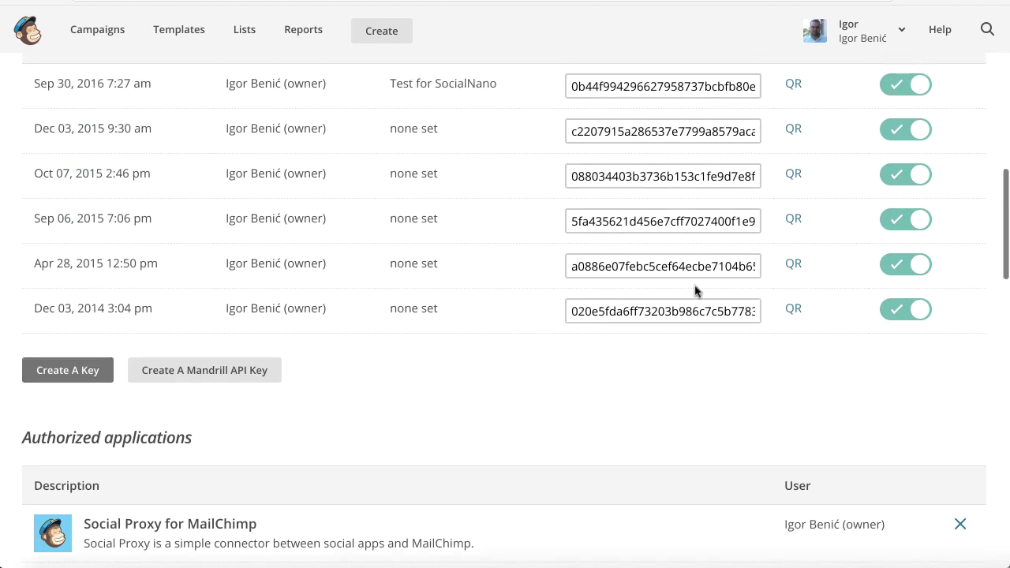
pyautogui.click(650, 125)
pyautogui.scroll(6, 521, 127)
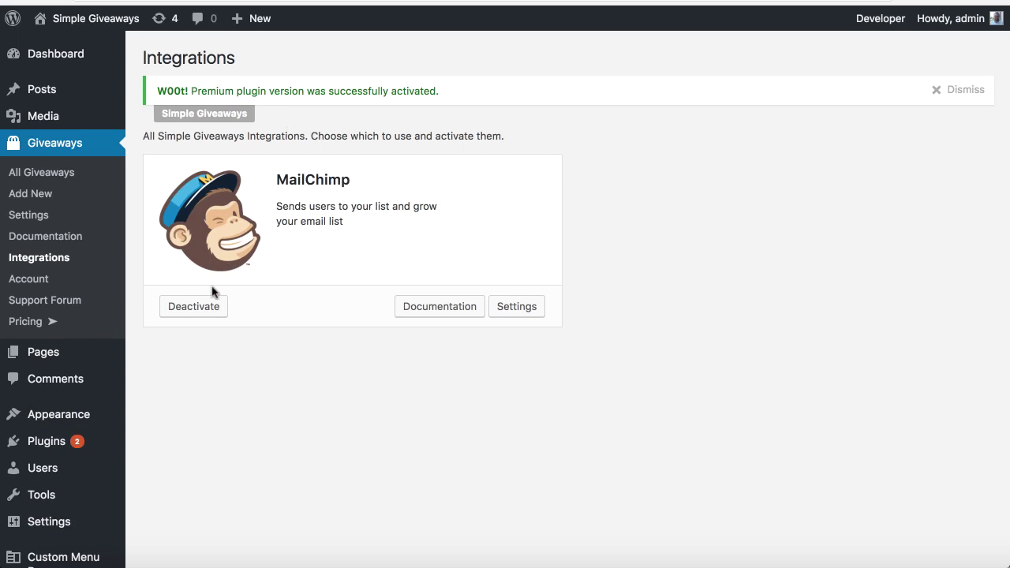
# Step: Open the MailChimp integration settings and leave the List dropdown on Test List
pyautogui.click(541, 307)
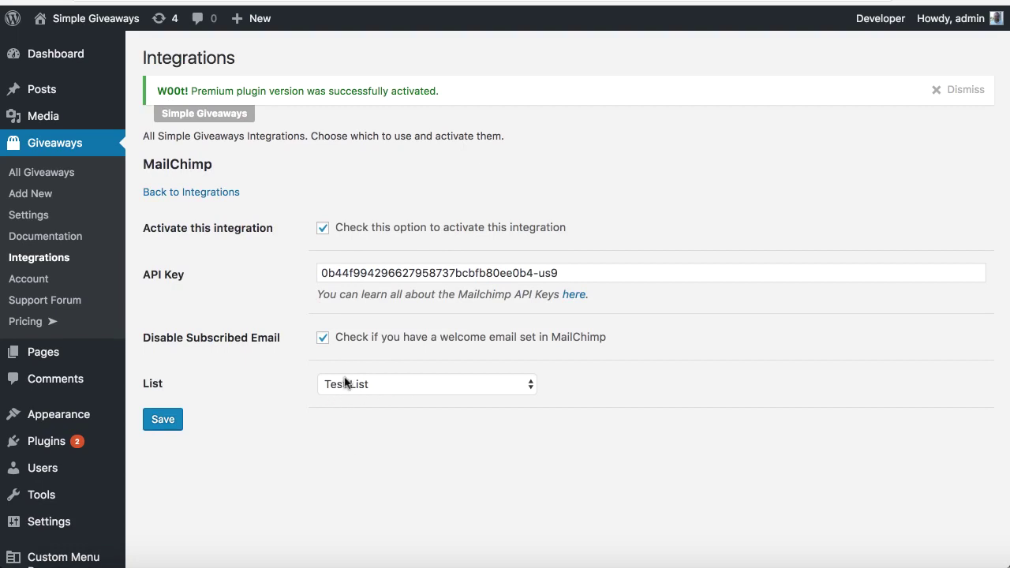
pyautogui.click(340, 384)
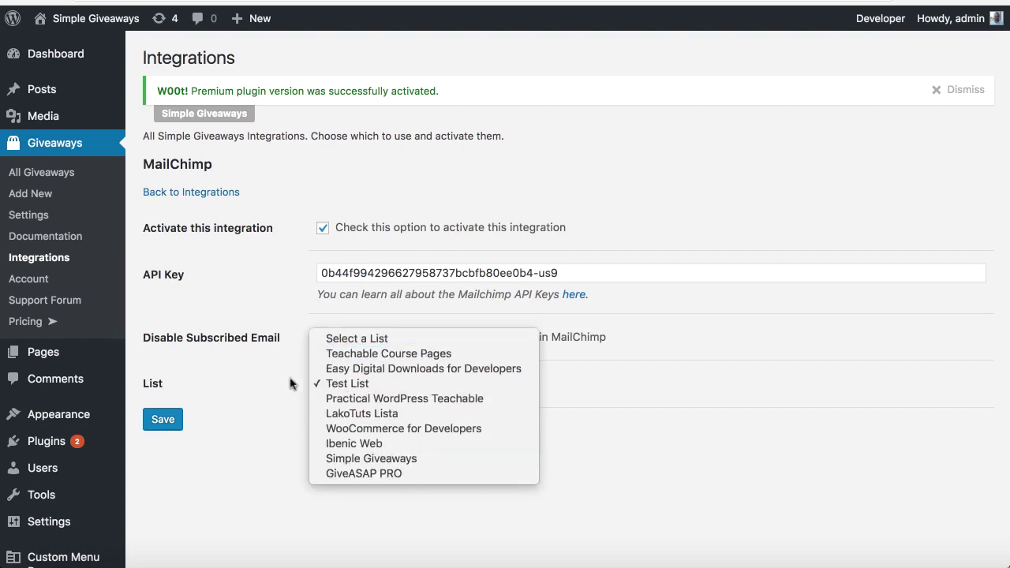
pyautogui.click(378, 385)
pyautogui.click(268, 393)
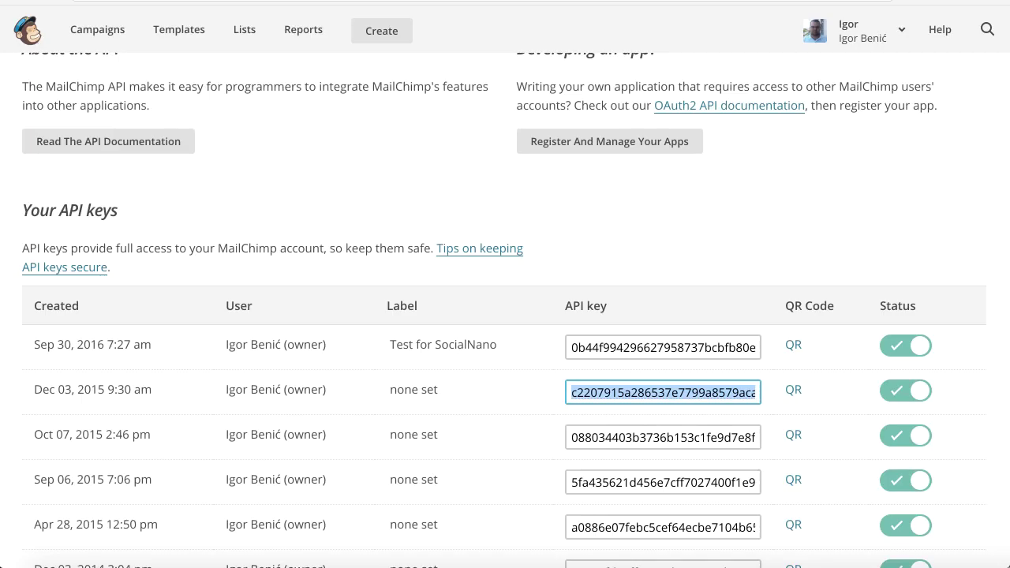
# Step: Open Test List from the Lists overview to view its three subscribed contacts
pyautogui.click(246, 28)
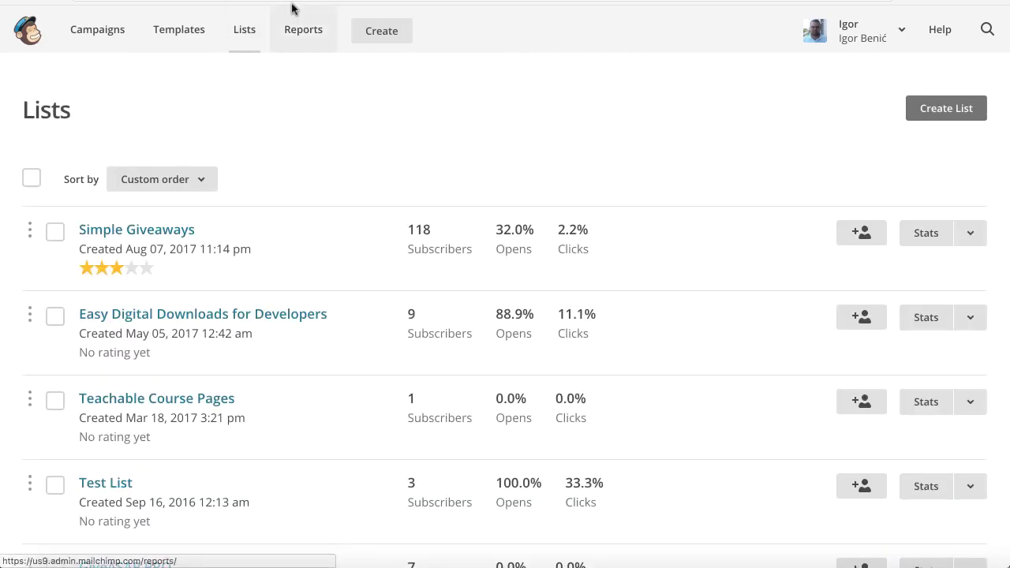
pyautogui.scroll(-2, 237, 295)
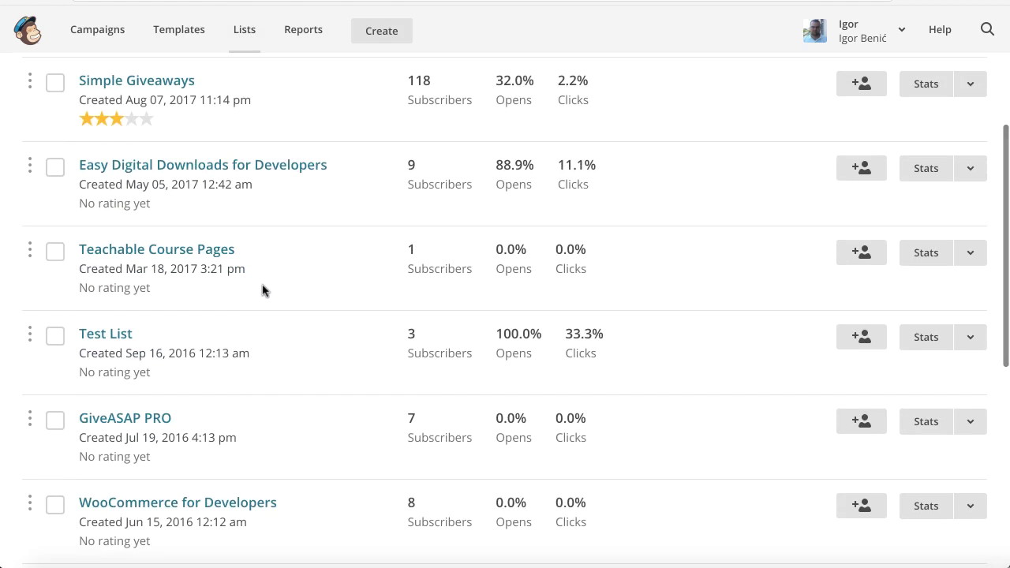
pyautogui.scroll(-2, 263, 288)
pyautogui.scroll(2, 262, 286)
pyautogui.click(113, 346)
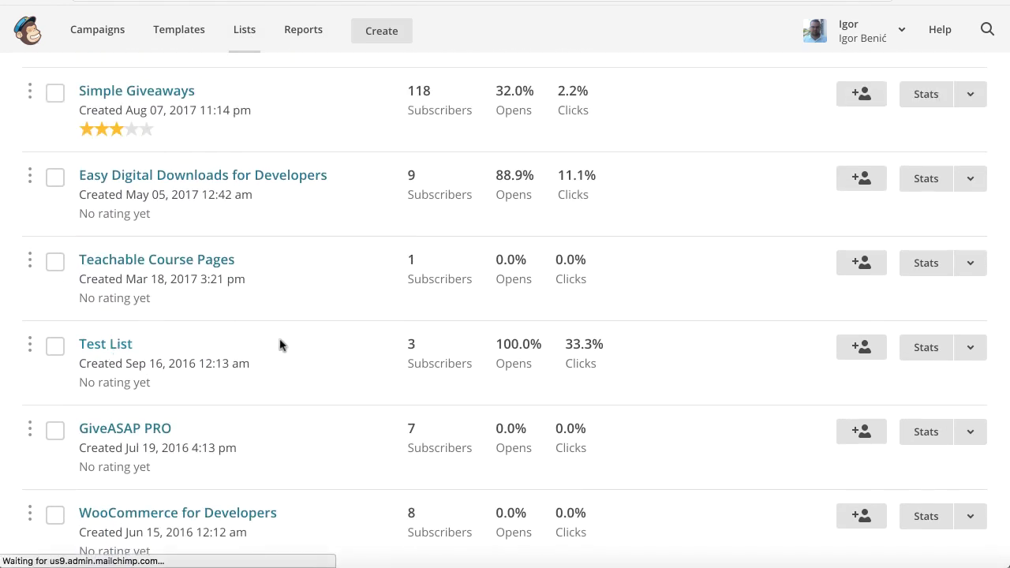
pyautogui.scroll(-2, 284, 341)
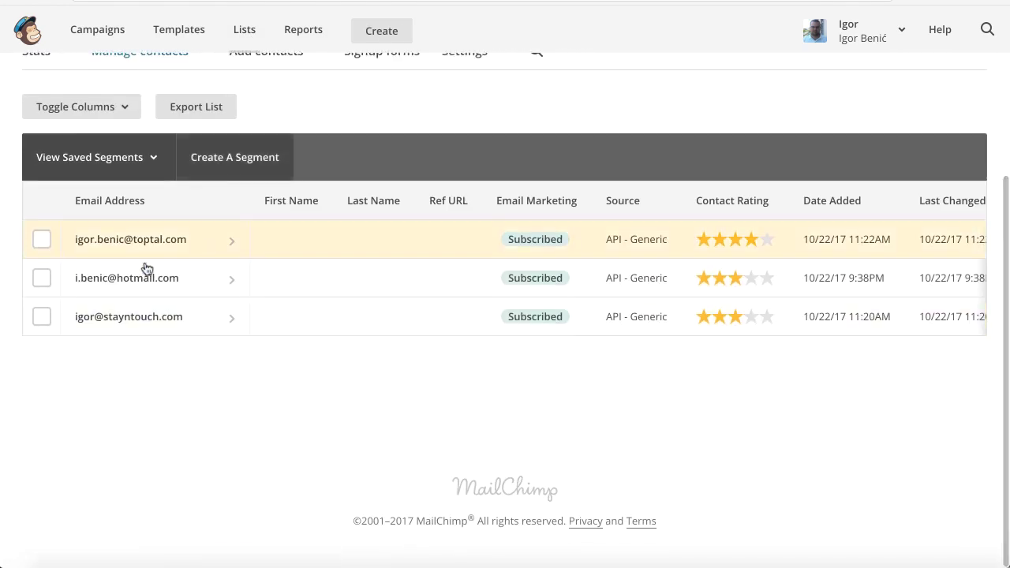
pyautogui.scroll(2, 197, 315)
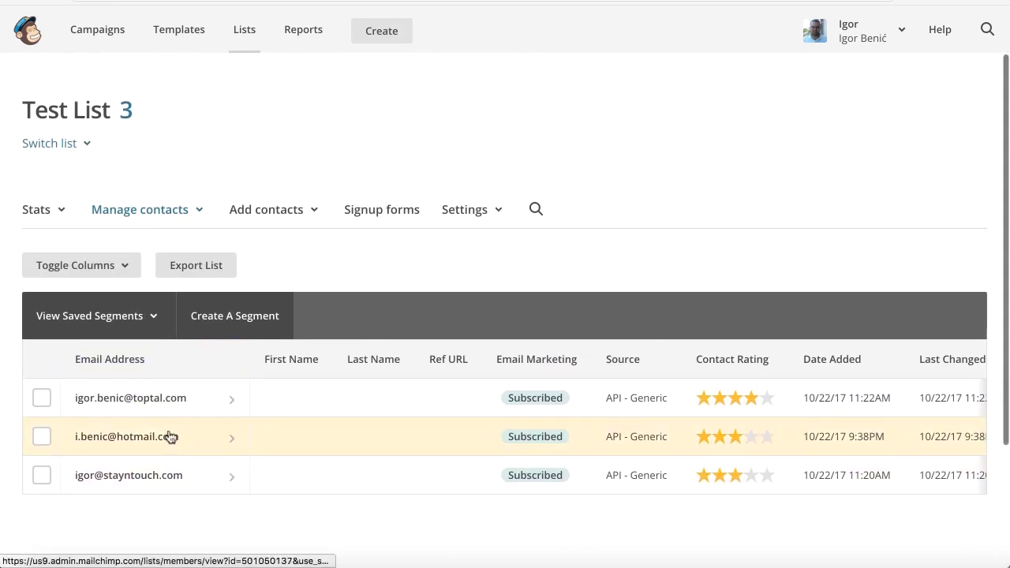
# Step: Under Signup forms > General forms, open 'Final welcome email' and edit its text block
pyautogui.click(368, 217)
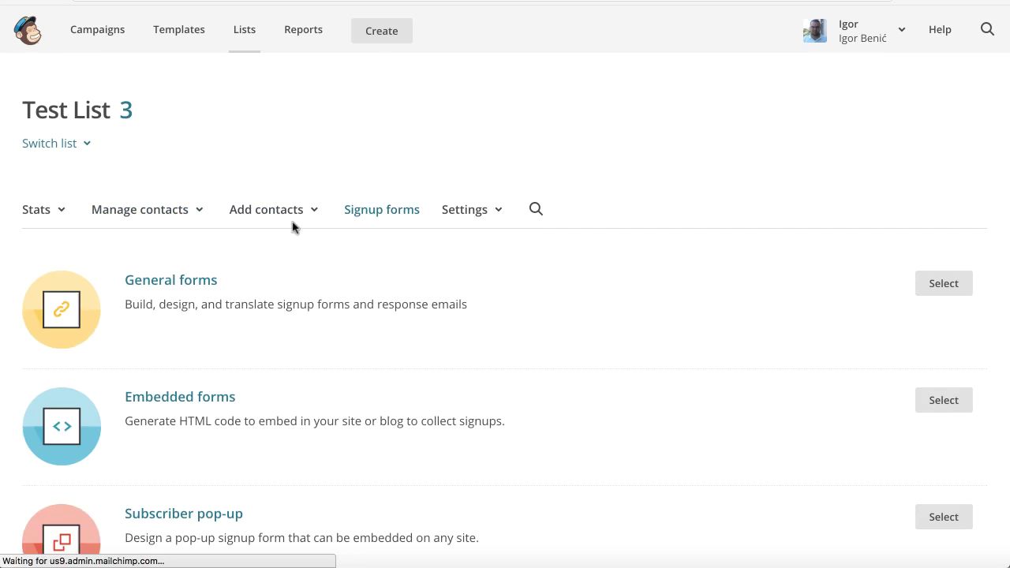
pyautogui.click(175, 284)
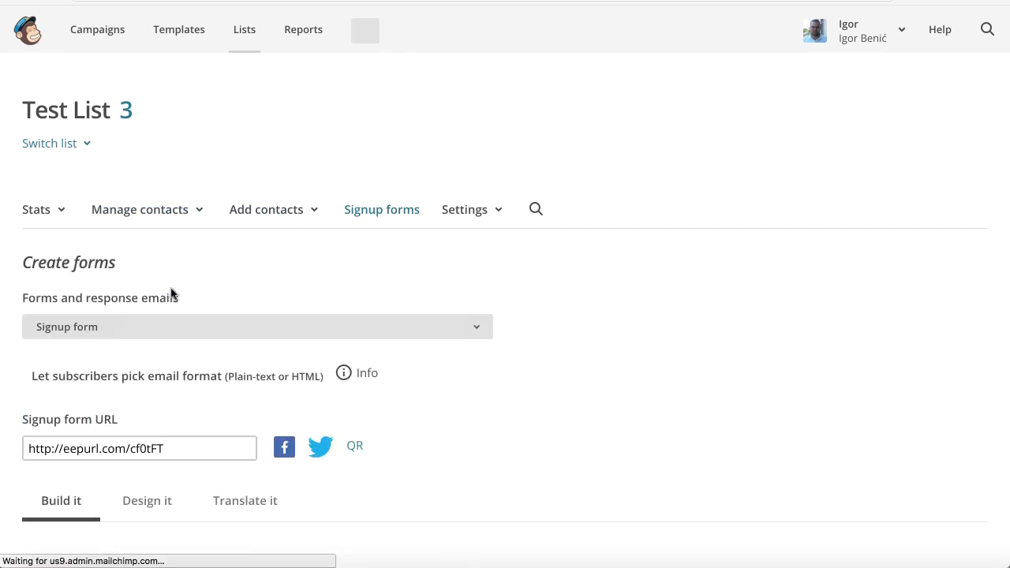
pyautogui.scroll(-2, 122, 218)
pyautogui.click(95, 166)
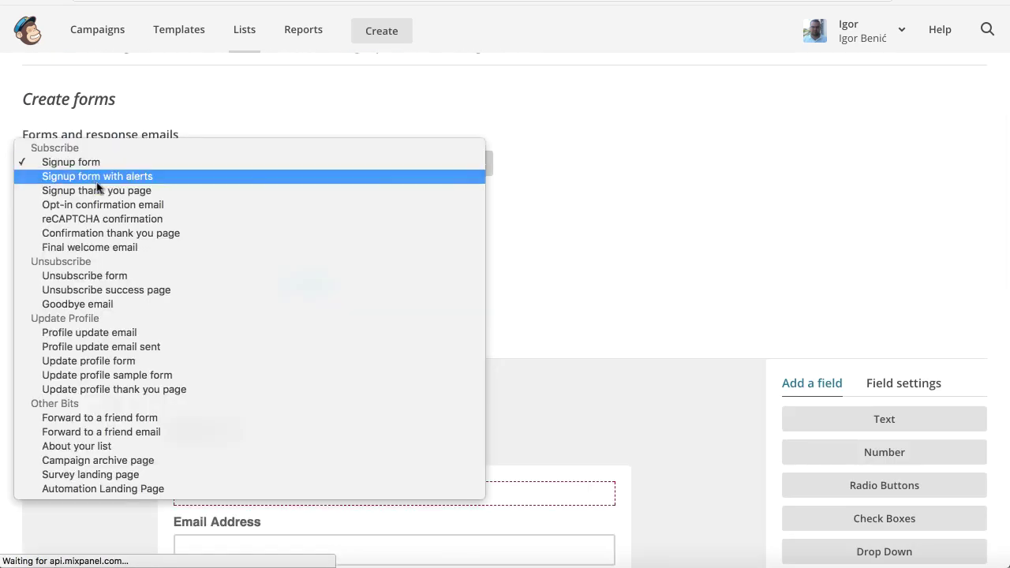
pyautogui.click(100, 251)
pyautogui.scroll(-3, 152, 237)
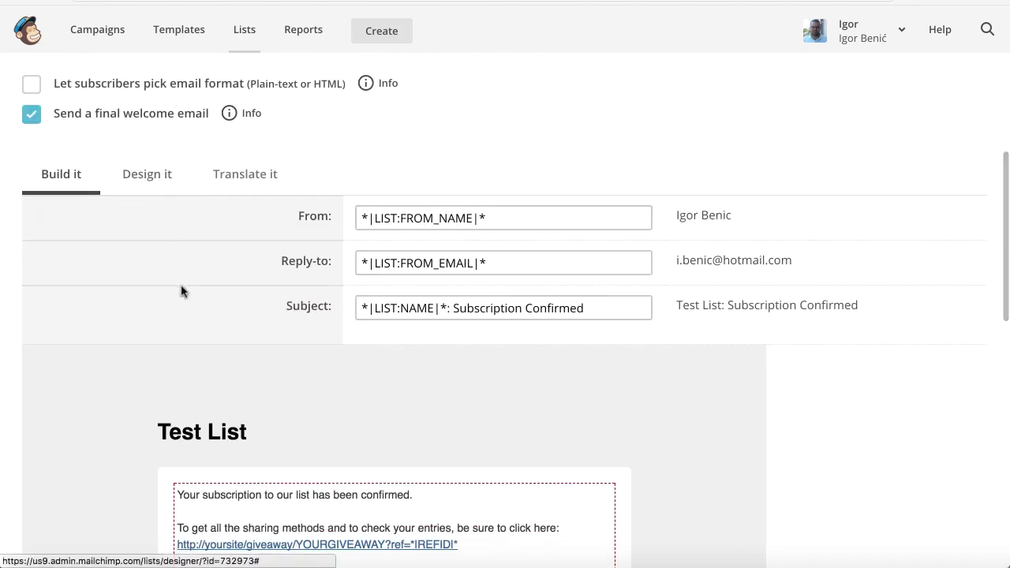
pyautogui.scroll(-4, 180, 291)
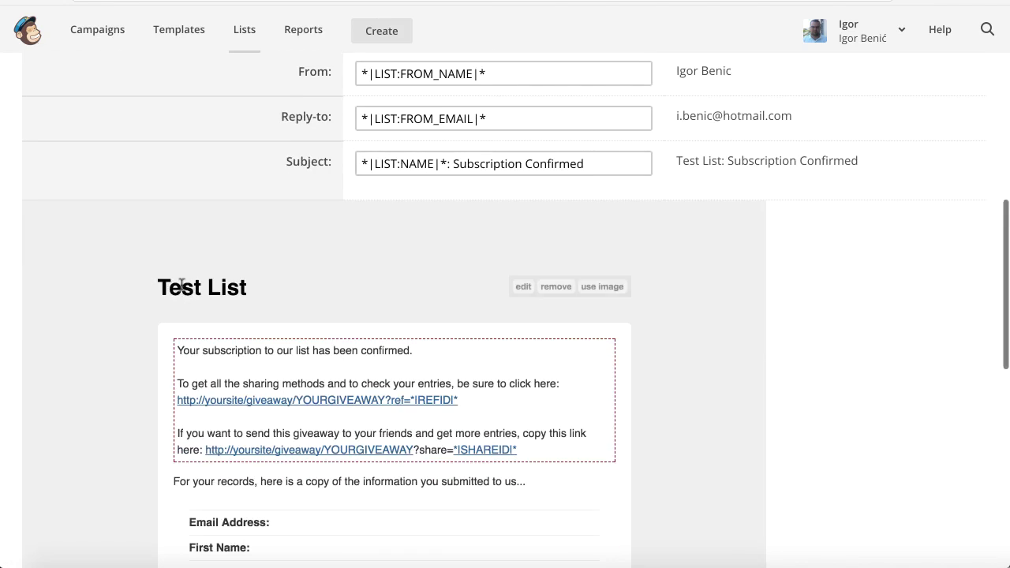
pyautogui.click(456, 375)
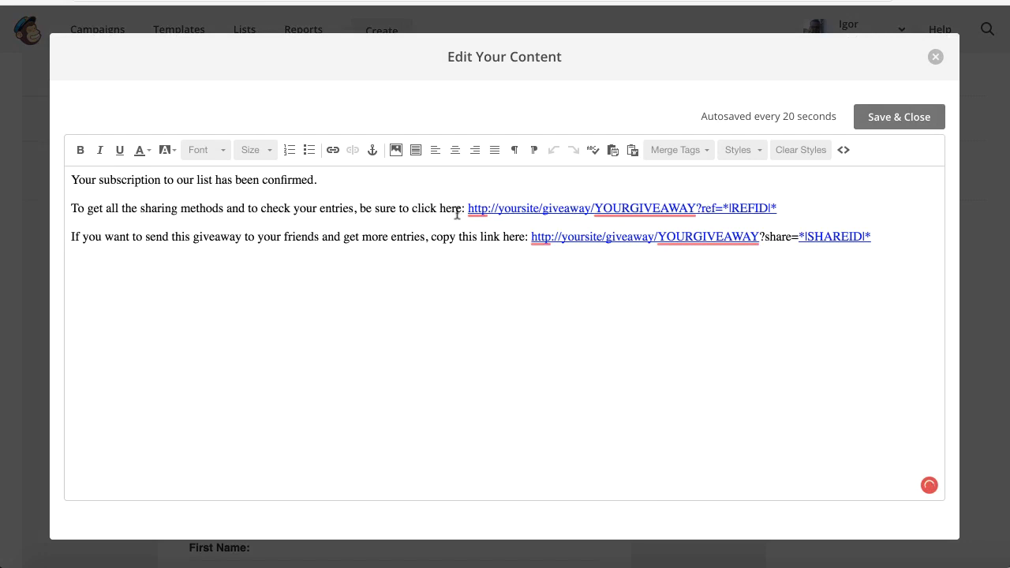
# Step: Select the first giveaway link and its *|REFID|* merge tag in the email body
pyautogui.moveTo(476, 207); pyautogui.dragTo(687, 206)
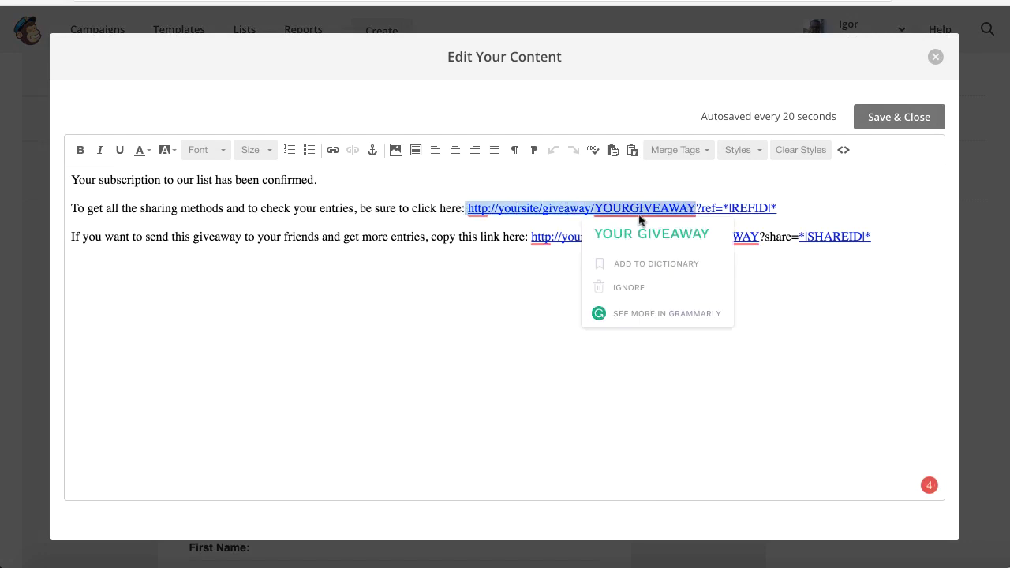
pyautogui.moveTo(722, 208); pyautogui.dragTo(470, 208)
pyautogui.moveTo(794, 210); pyautogui.dragTo(723, 209)
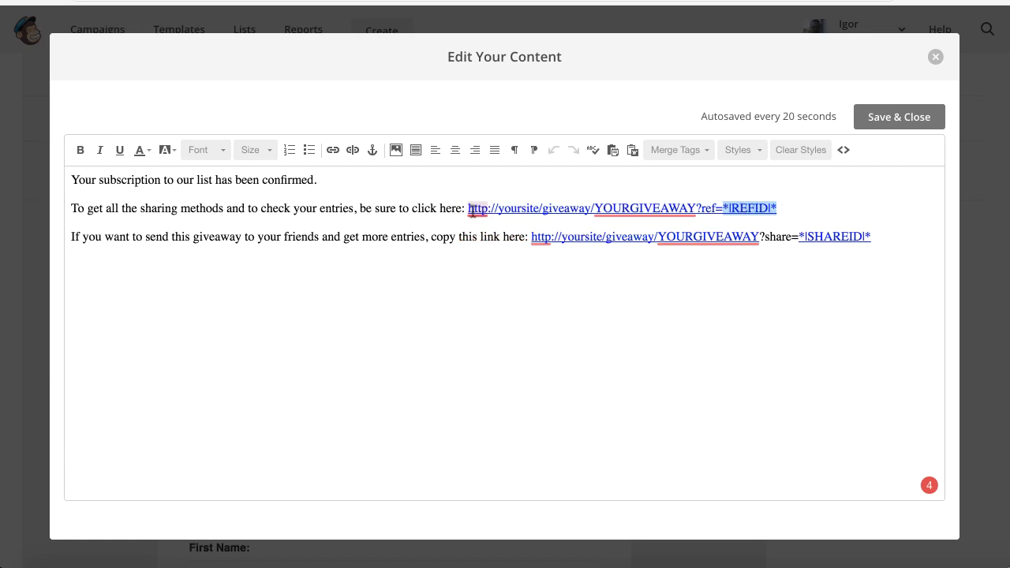
pyautogui.moveTo(475, 208); pyautogui.dragTo(781, 211)
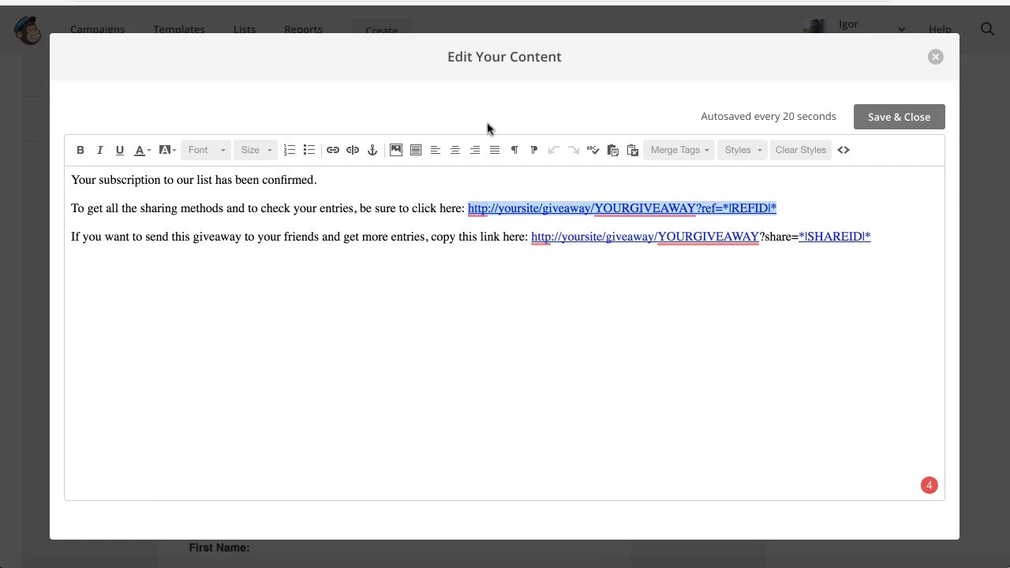
# Step: Unlink the first giveaway URL, then undo and leave its link settings unchanged
pyautogui.click(352, 150)
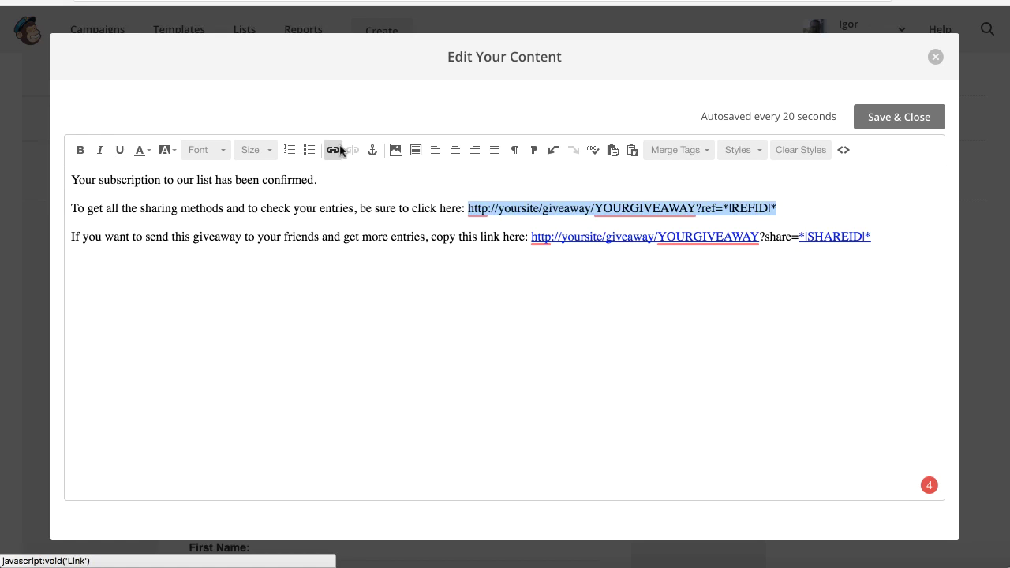
pyautogui.click(335, 150)
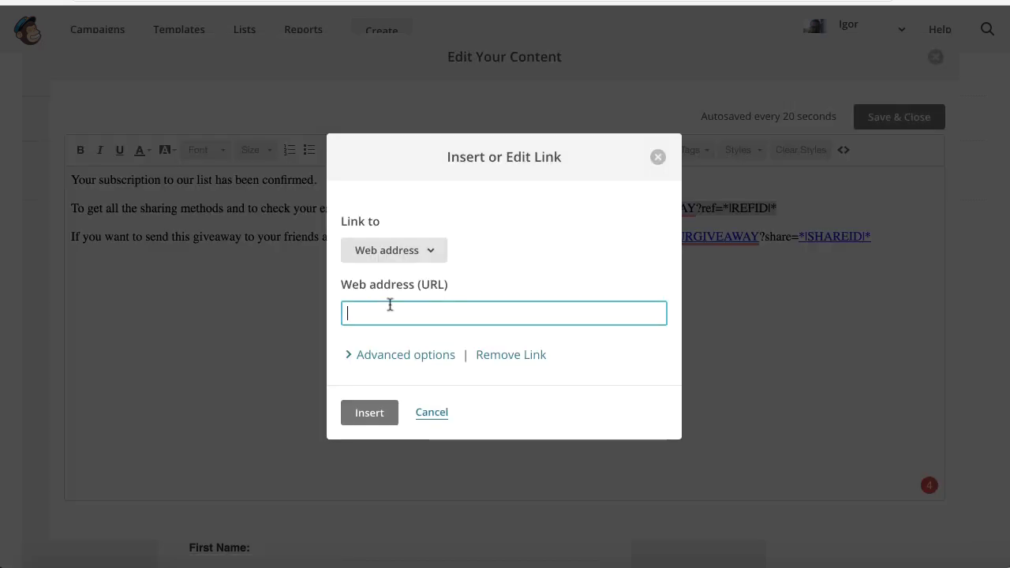
pyautogui.hotkey('ctrl', 'v')
pyautogui.click(430, 412)
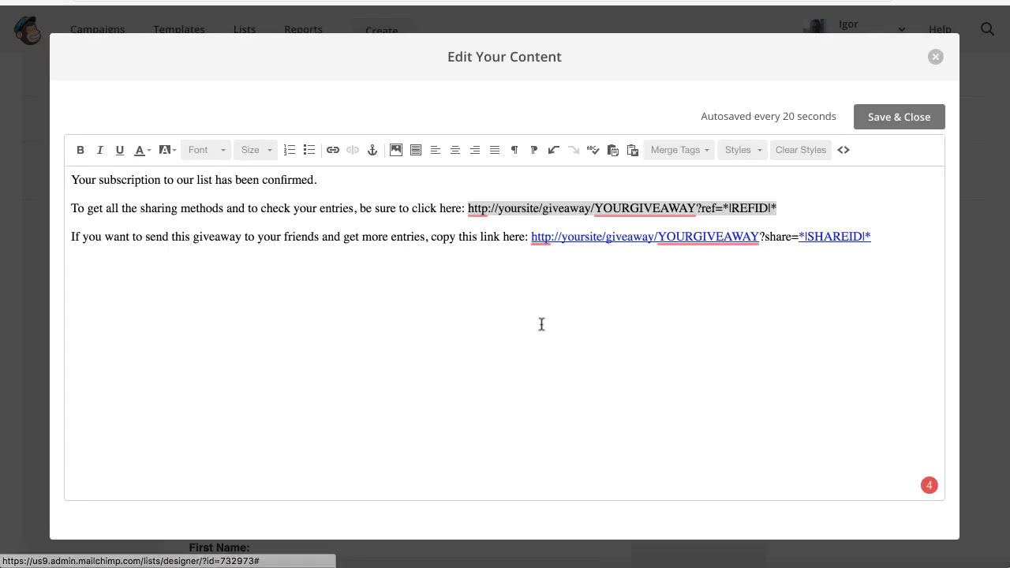
pyautogui.hotkey('ctrl', 'z')
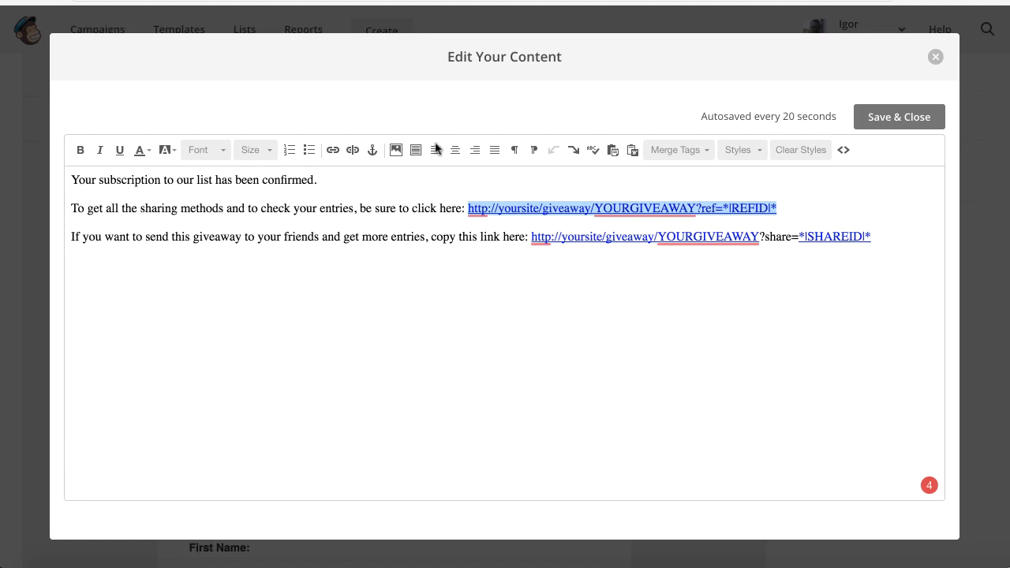
pyautogui.click(335, 150)
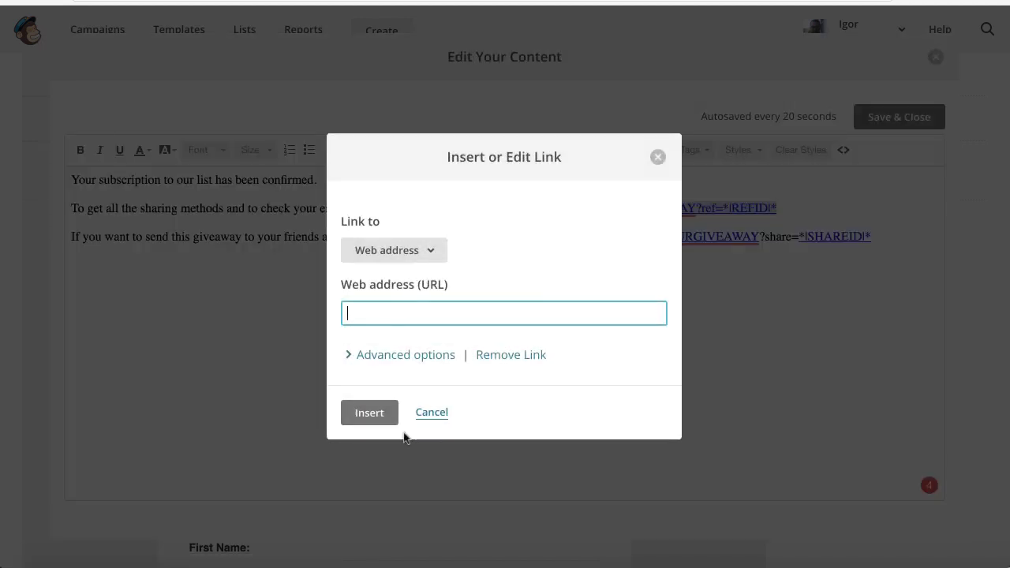
pyautogui.click(428, 413)
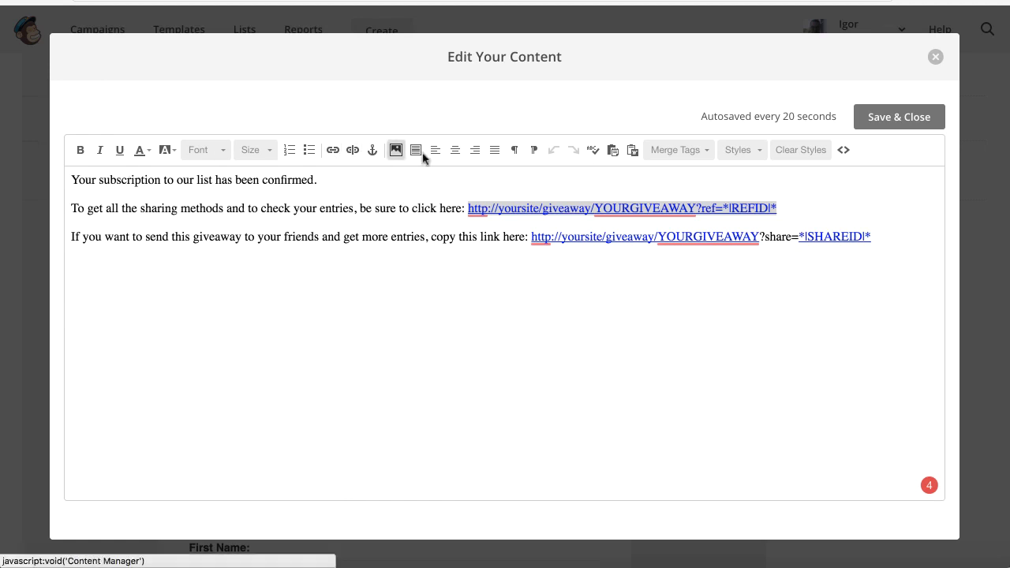
pyautogui.click(474, 237)
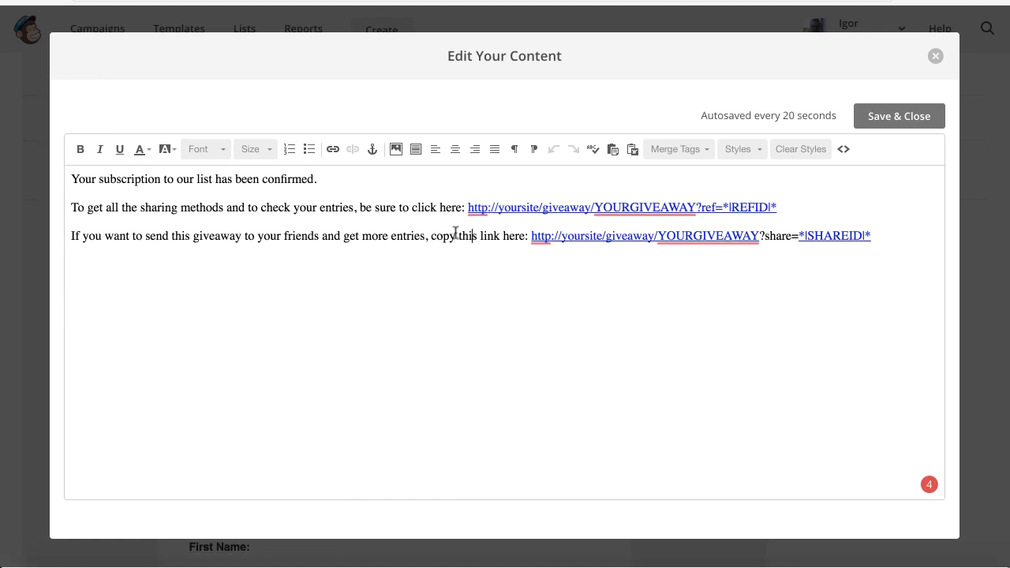
# Step: Select the share=*|SHAREID|* sharing link on the third line to check it
pyautogui.moveTo(533, 235)
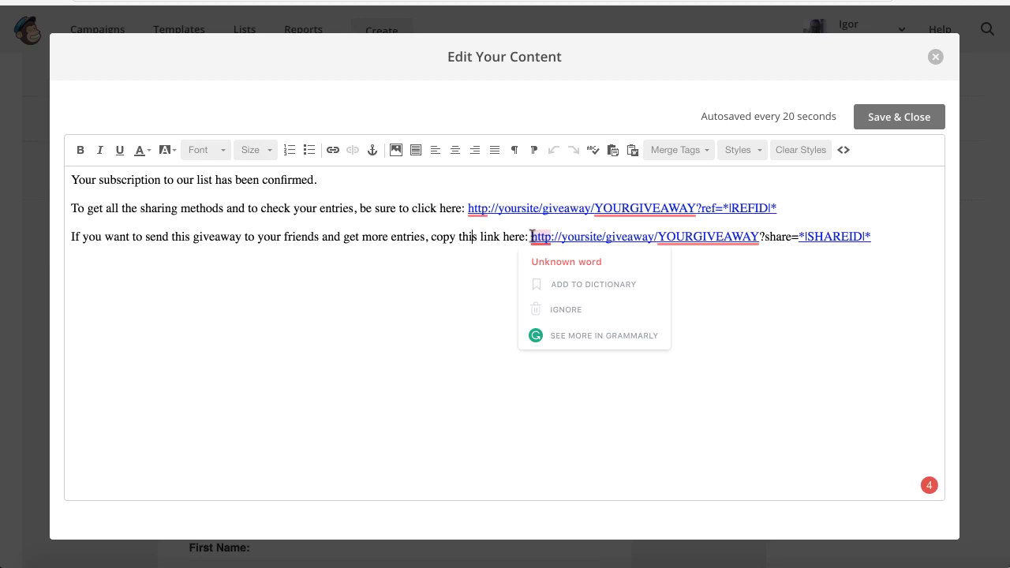
pyautogui.moveTo(872, 237); pyautogui.dragTo(533, 236)
pyautogui.moveTo(534, 238)
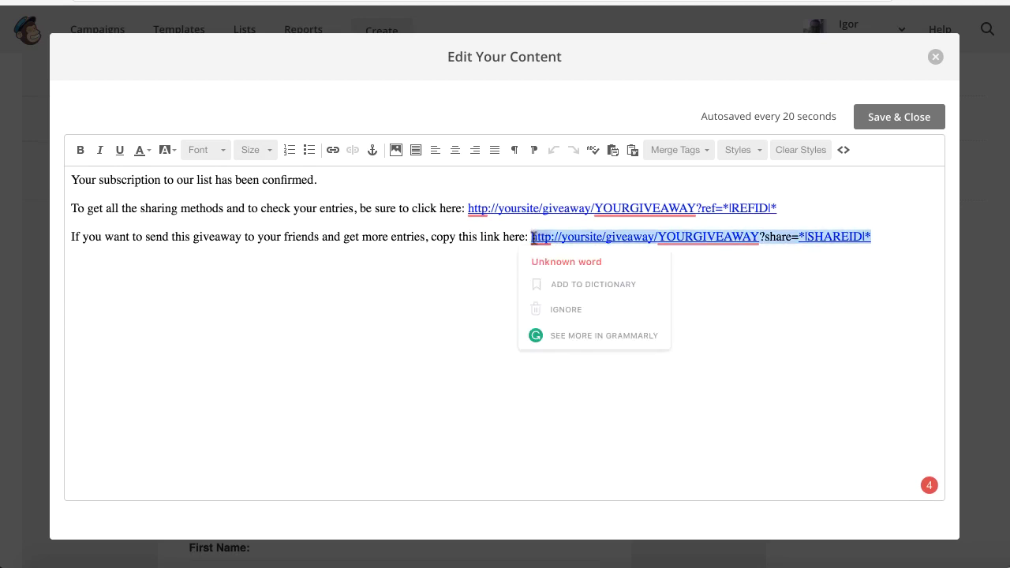
pyautogui.moveTo(718, 236)
# Step: Insert the Reference ID and Share ID merge tags into the welcome email to check them
pyautogui.click(616, 331)
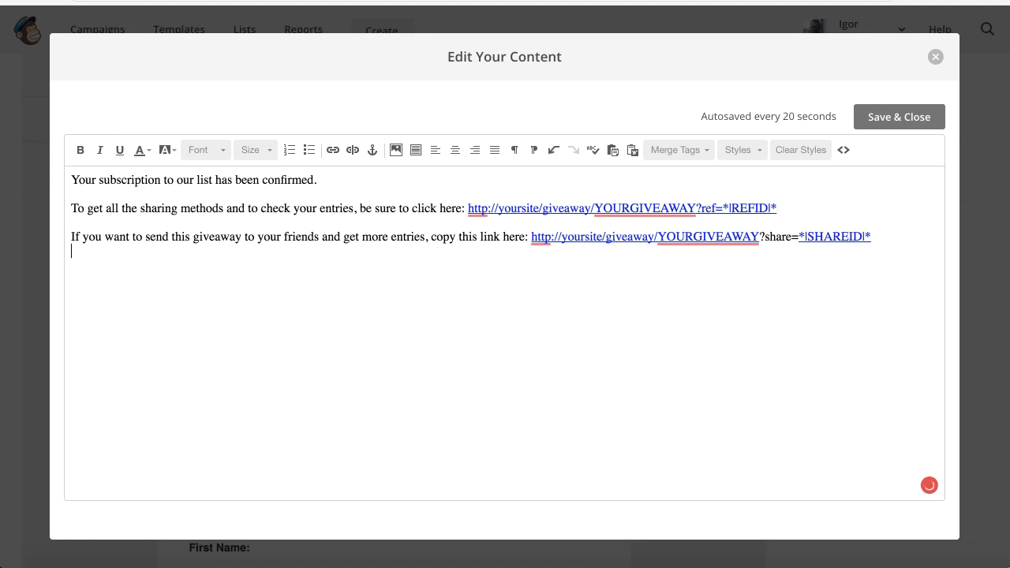
pyautogui.click(687, 150)
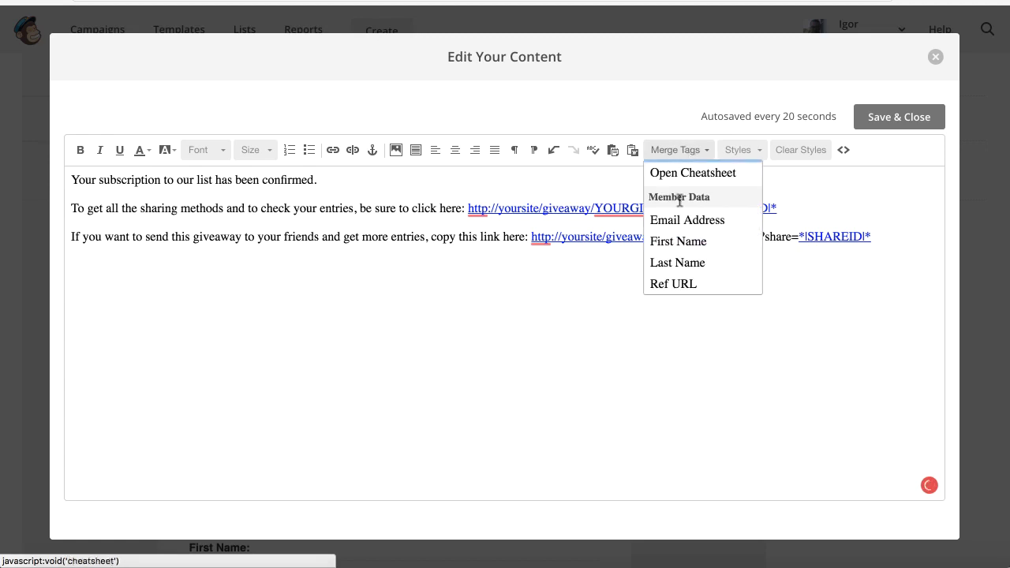
pyautogui.scroll(-3, 688, 229)
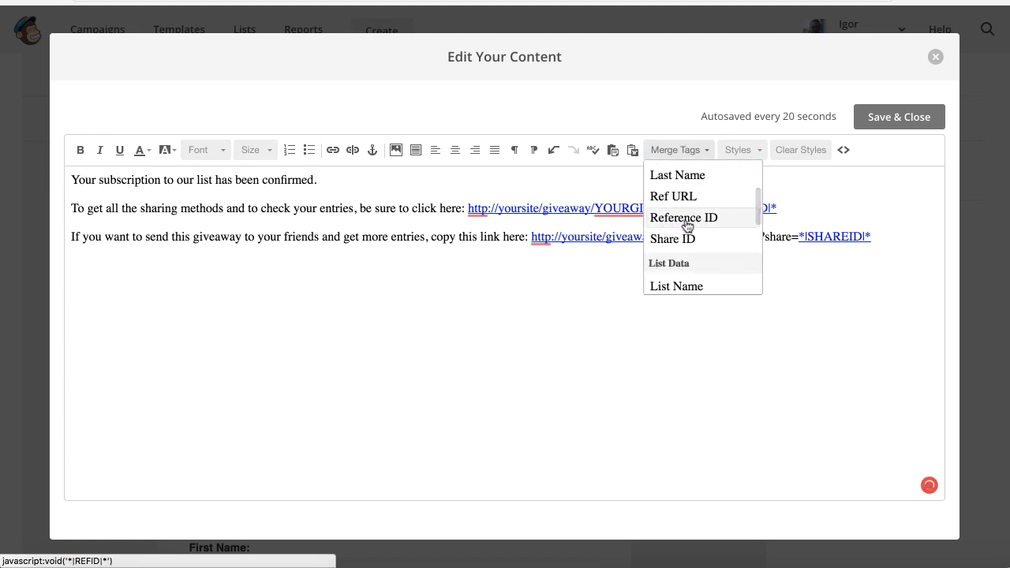
pyautogui.click(683, 220)
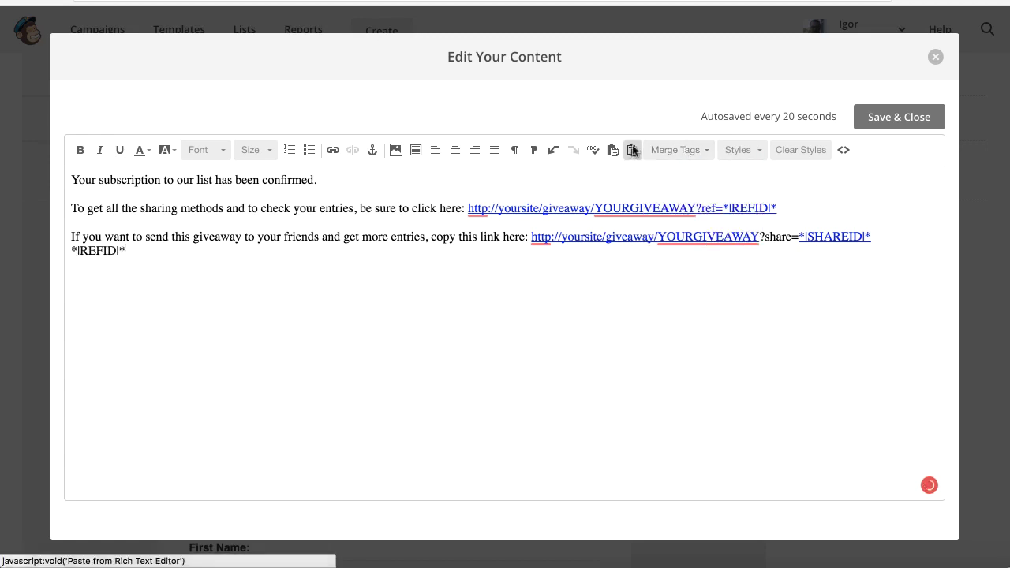
pyautogui.click(659, 152)
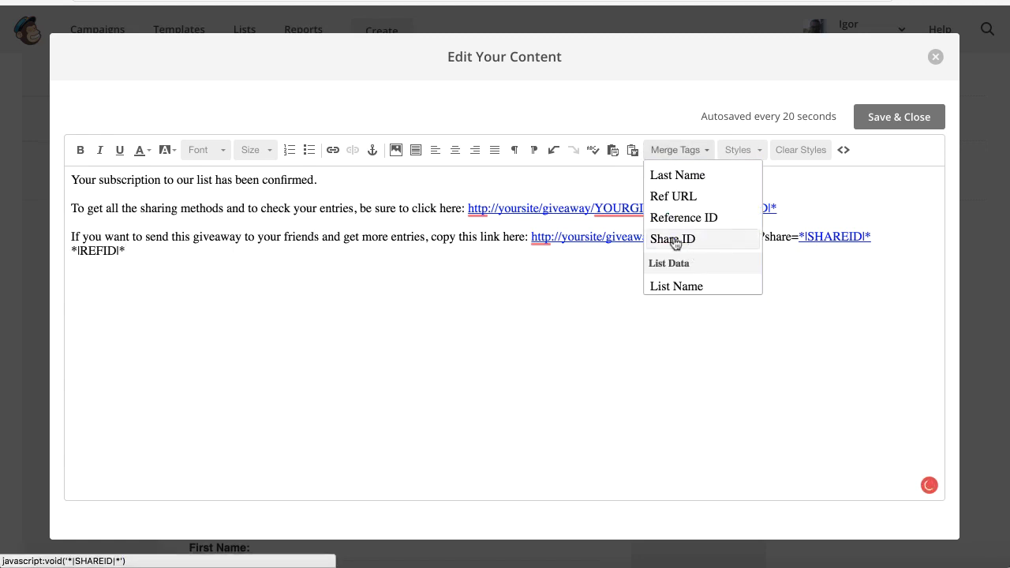
pyautogui.click(675, 238)
# Step: Delete the test merge-tag line, leaving the REFID and SHAREID links, and save and close the content
pyautogui.moveTo(213, 252); pyautogui.dragTo(64, 258)
pyautogui.moveTo(208, 250); pyautogui.dragTo(66, 251)
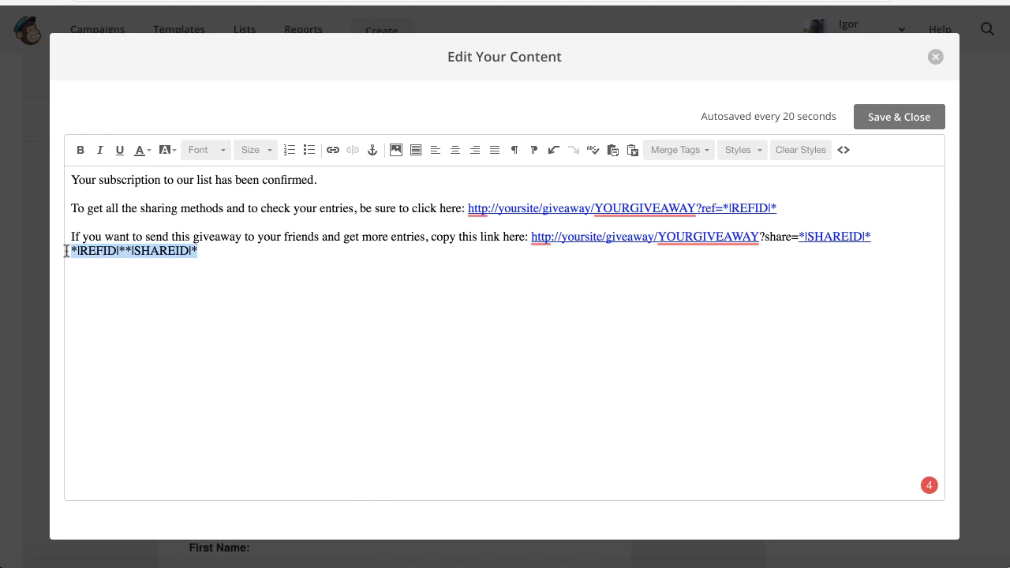
pyautogui.press('BackSpace')
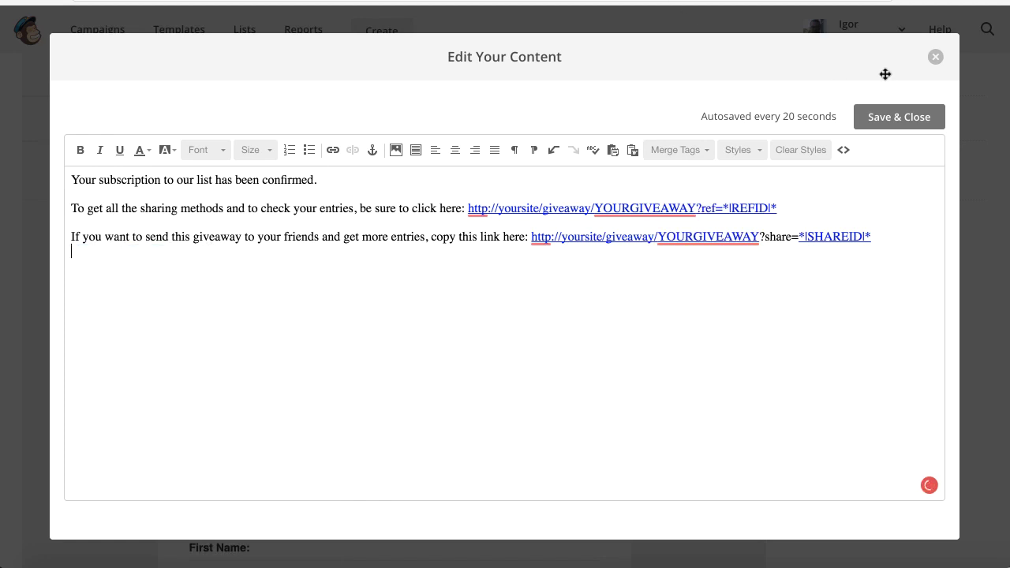
pyautogui.click(915, 112)
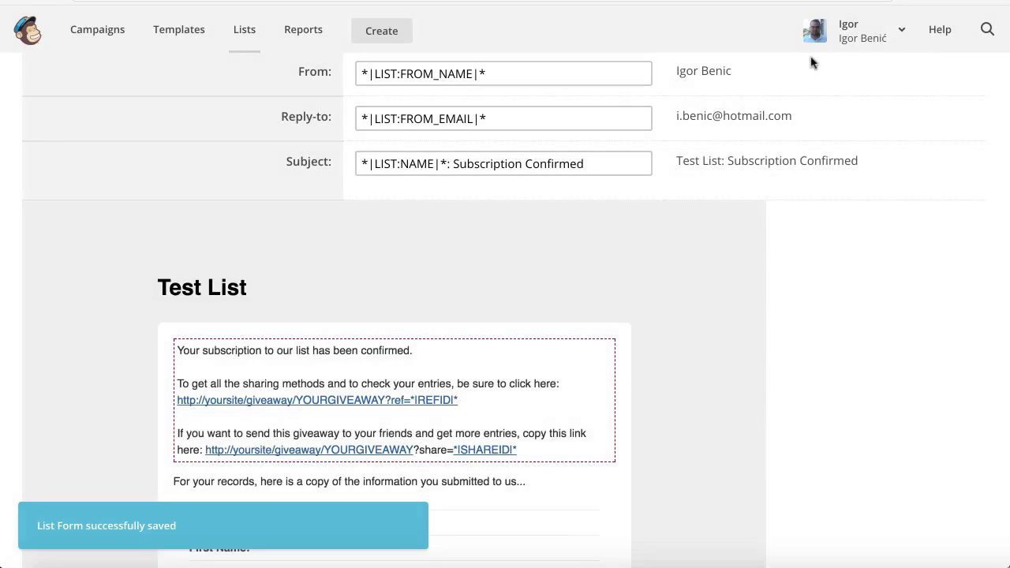
# Step: Go to Test List's 'List fields and *|MERGE|* tags' page via the Settings menu
pyautogui.scroll(6, 570, 207)
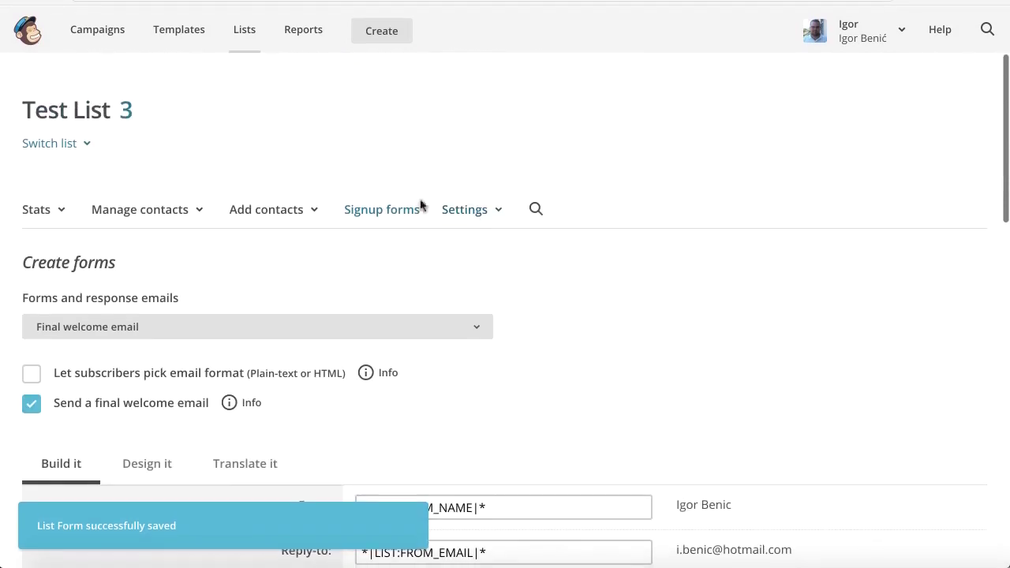
pyautogui.click(478, 209)
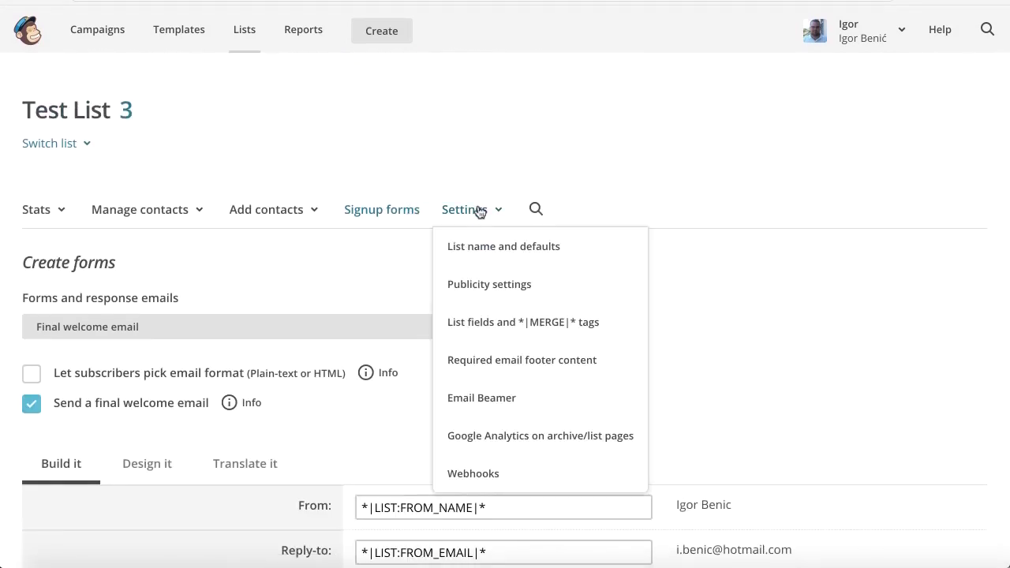
pyautogui.click(477, 159)
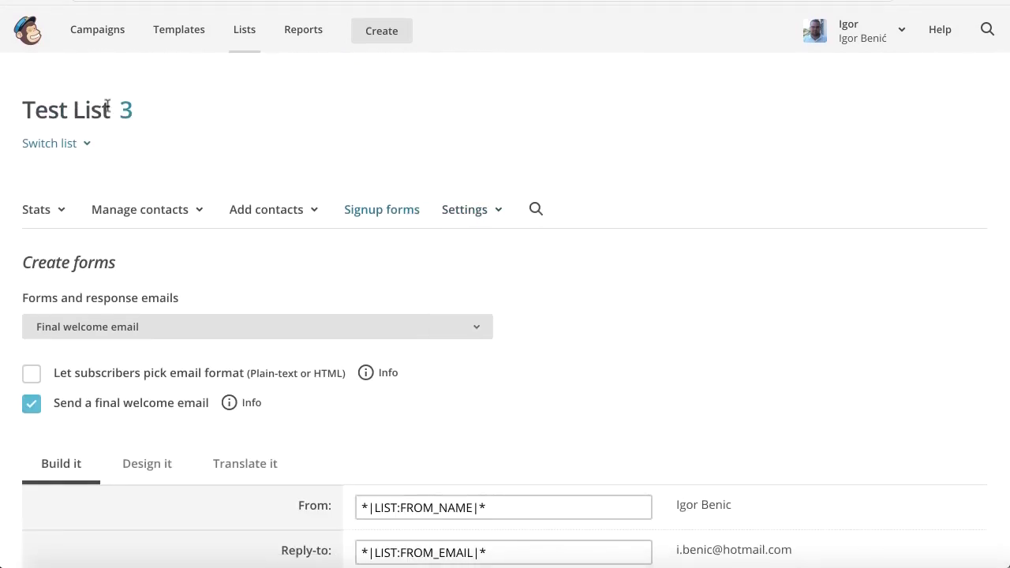
pyautogui.click(494, 221)
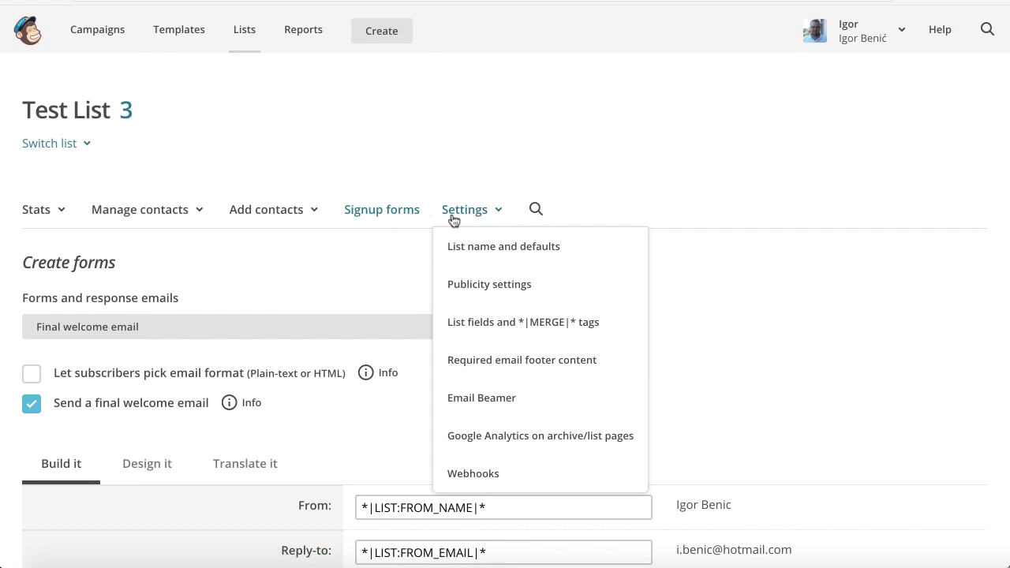
pyautogui.click(495, 325)
# Step: Delete Test List's Ref URL field, confirming the deletion with DELETE
pyautogui.scroll(-3, 458, 235)
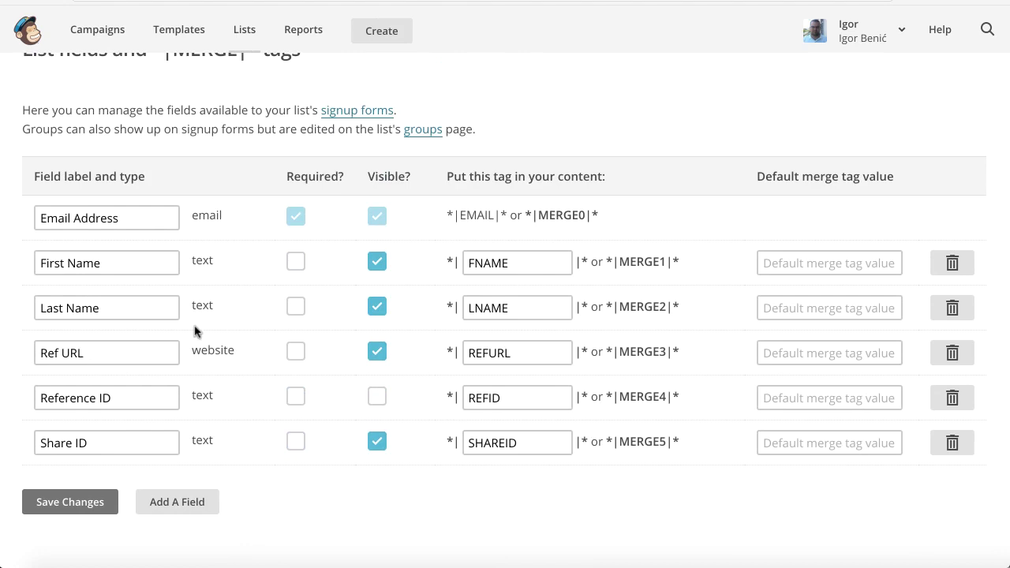
pyautogui.scroll(-1, 232, 320)
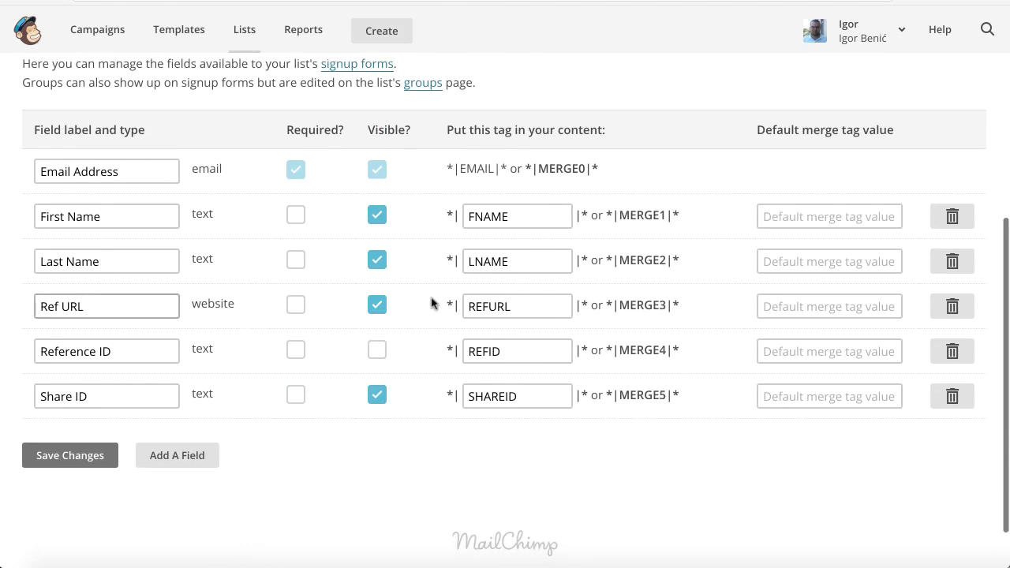
pyautogui.click(947, 308)
pyautogui.click(326, 319)
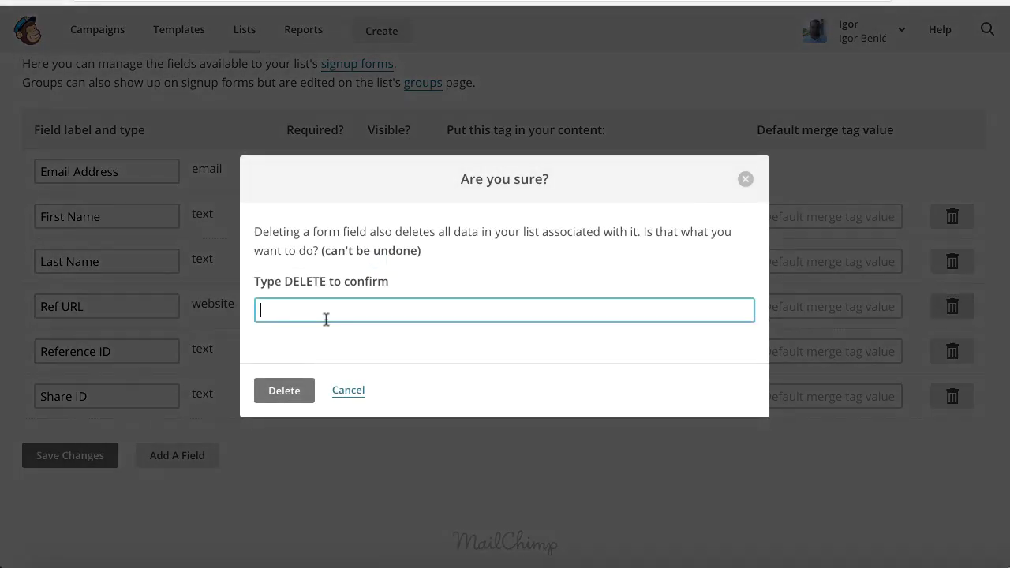
pyautogui.write('DELETE')
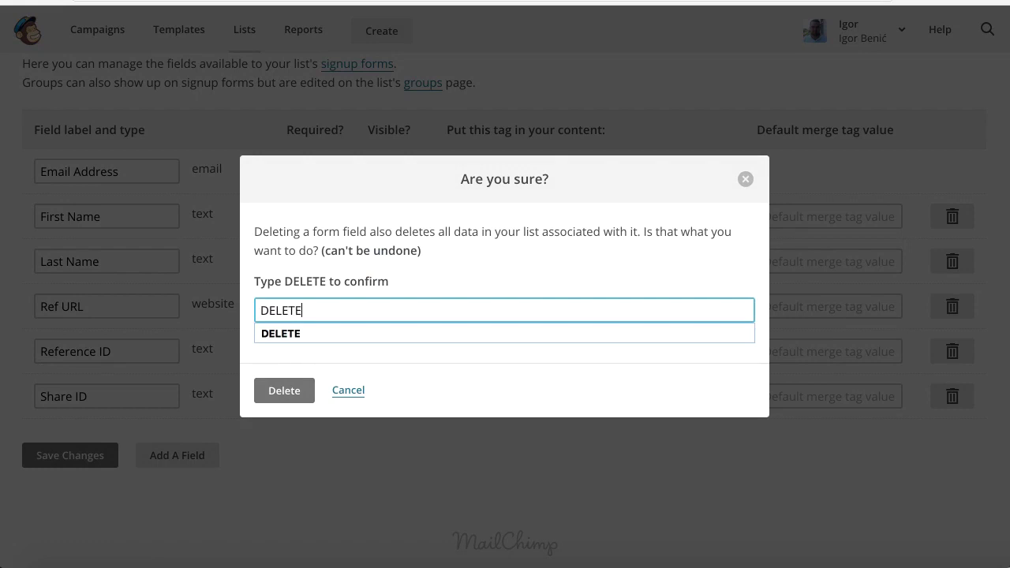
pyautogui.click(284, 390)
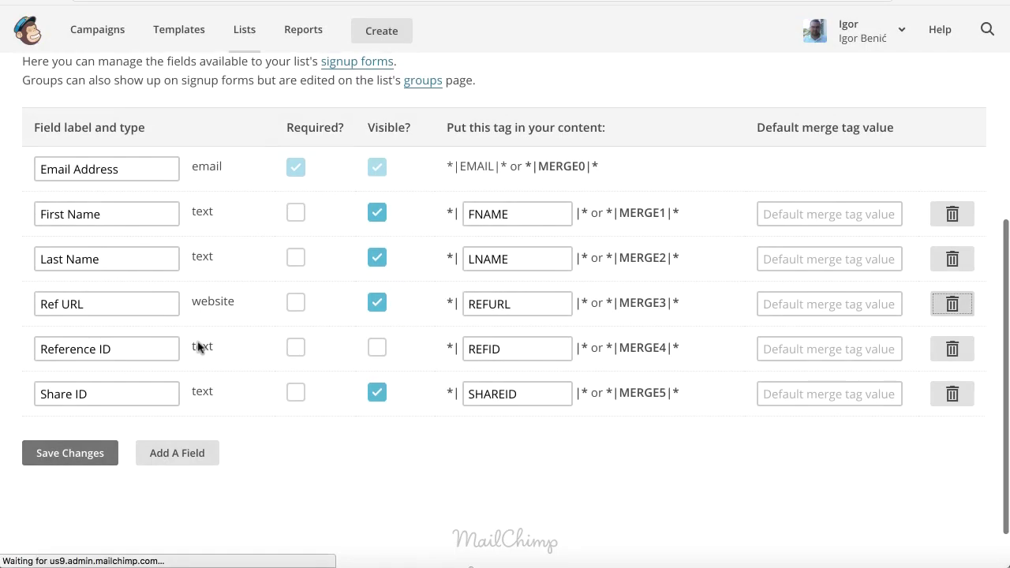
pyautogui.scroll(-3, 139, 333)
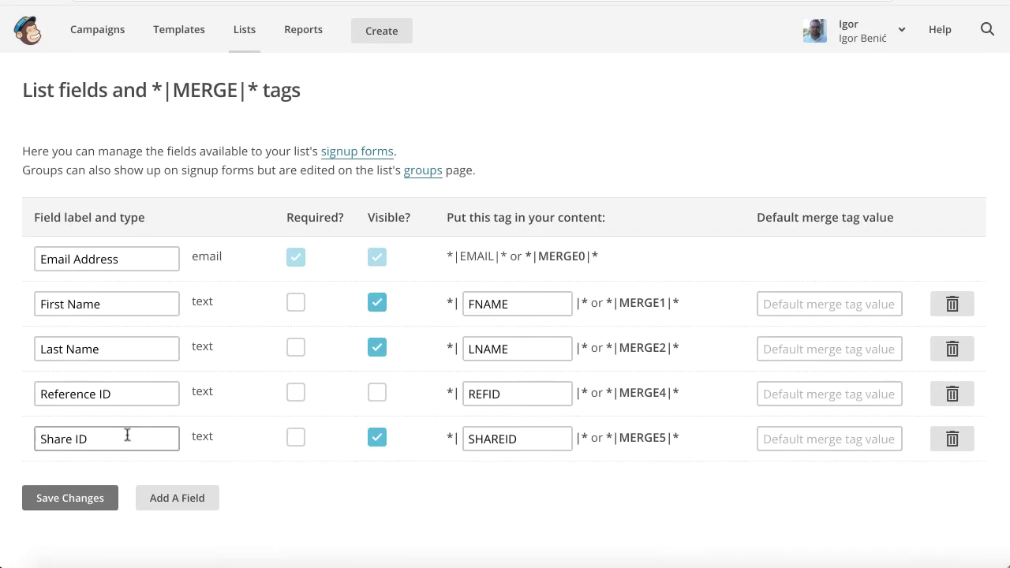
pyautogui.scroll(-1, 108, 383)
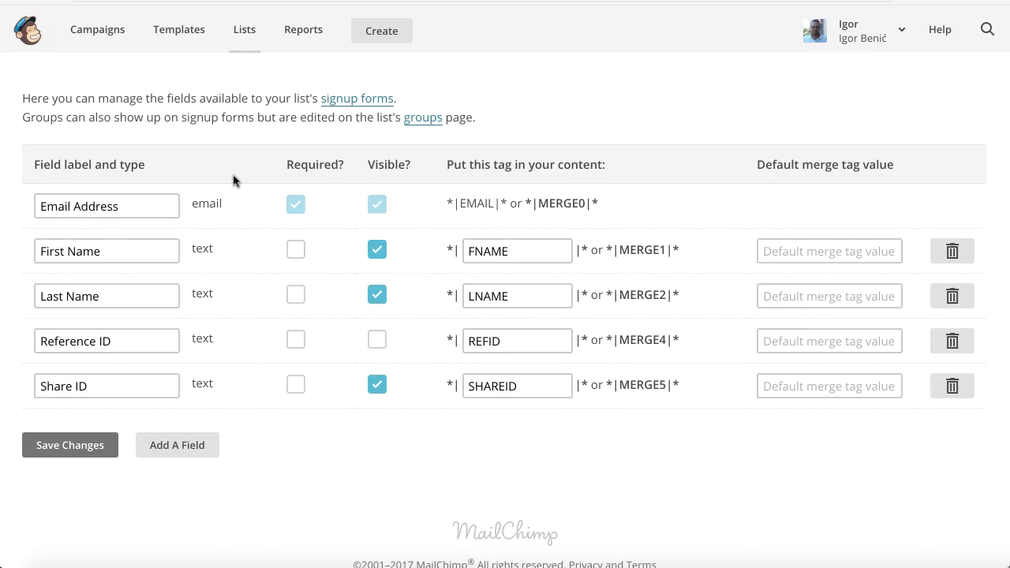
# Step: Check the Reference ID and Share ID field labels and their REFID and SHAREID merge tags
pyautogui.tripleClick(57, 341)
pyautogui.tripleClick(57, 386)
pyautogui.doubleClick(68, 341)
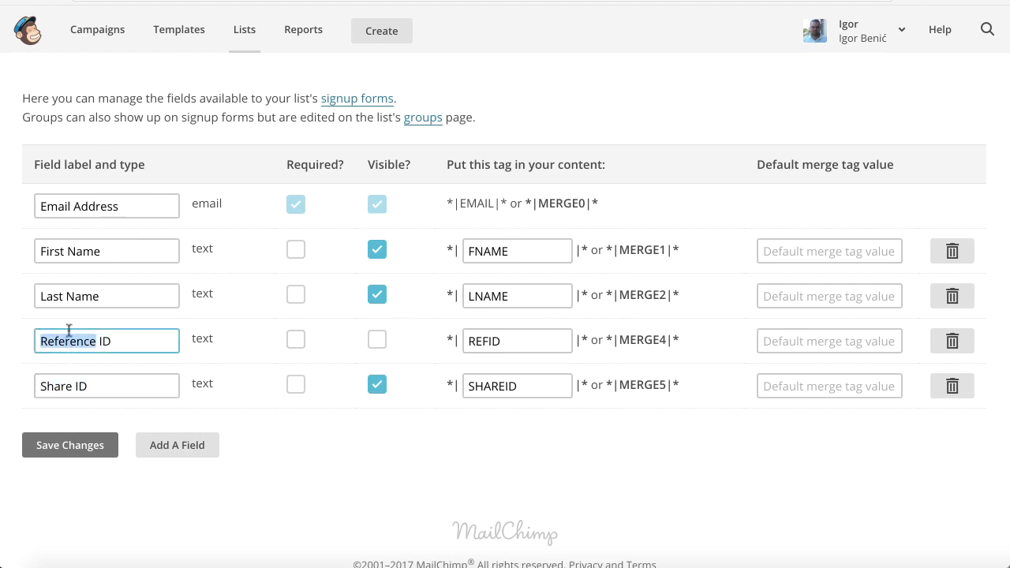
pyautogui.tripleClick(81, 384)
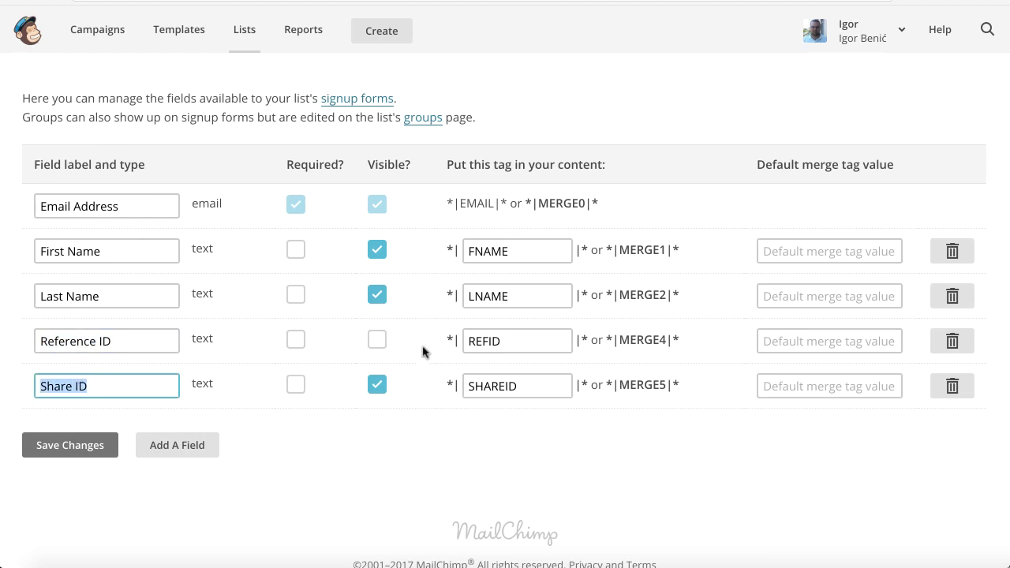
pyautogui.doubleClick(489, 339)
pyautogui.click(490, 339)
pyautogui.doubleClick(494, 386)
pyautogui.click(491, 341)
pyautogui.doubleClick(490, 341)
pyautogui.doubleClick(496, 386)
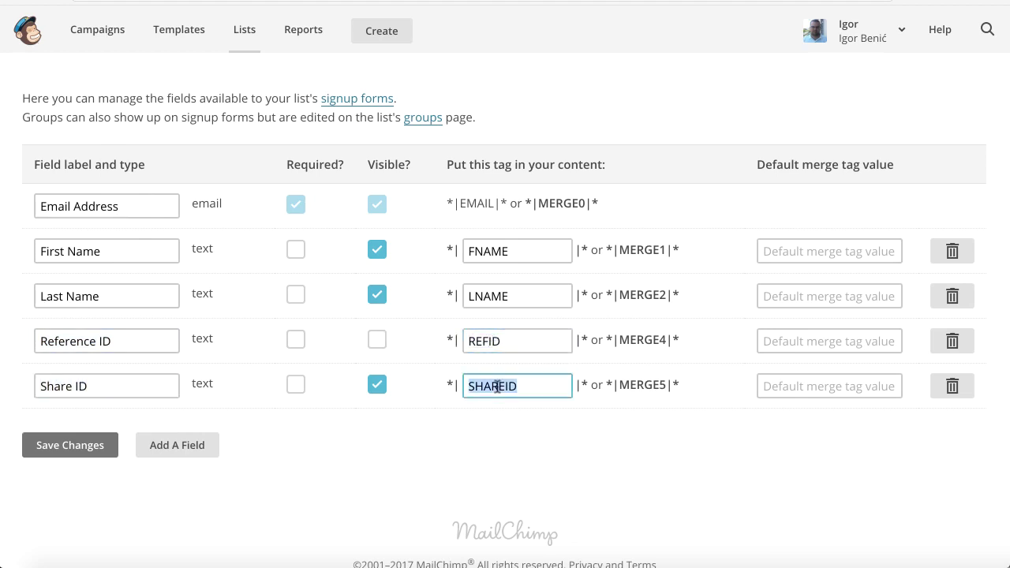
pyautogui.click(471, 339)
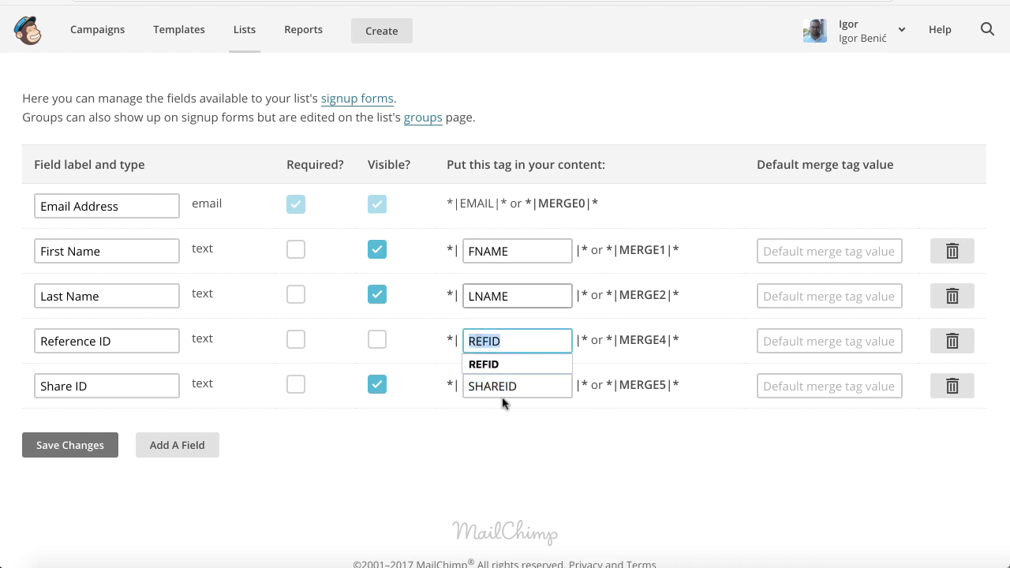
pyautogui.click(502, 481)
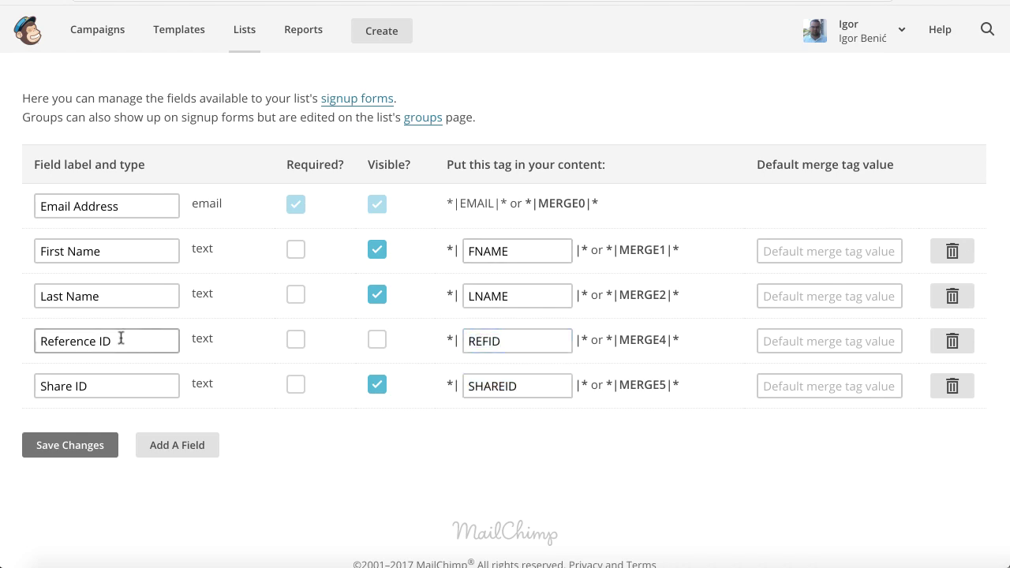
# Step: Tick Visible for the Reference ID (REFID) field and save Test List's merge tag changes
pyautogui.click(379, 341)
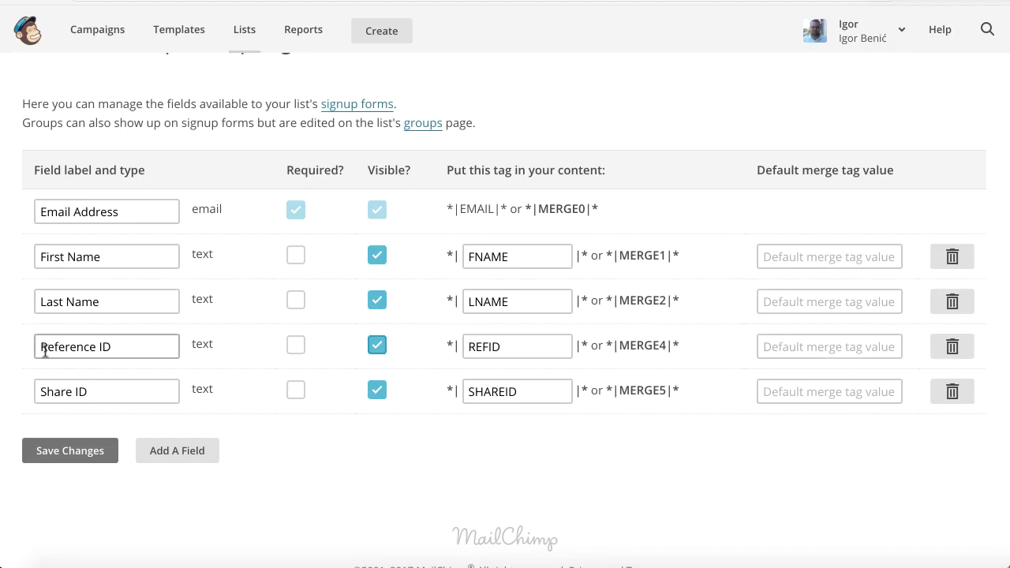
pyautogui.moveTo(43, 344); pyautogui.dragTo(118, 344)
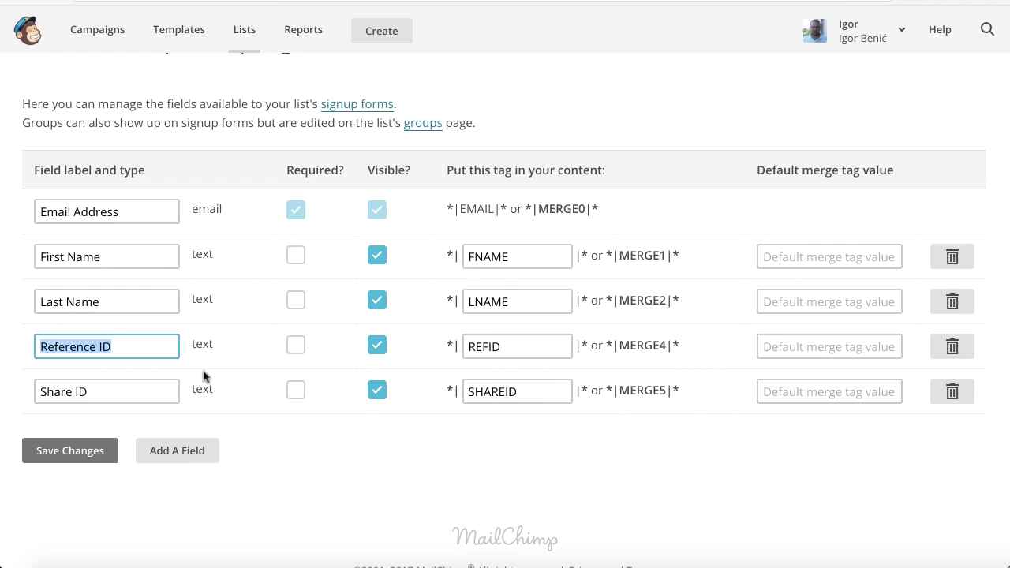
pyautogui.click(490, 343)
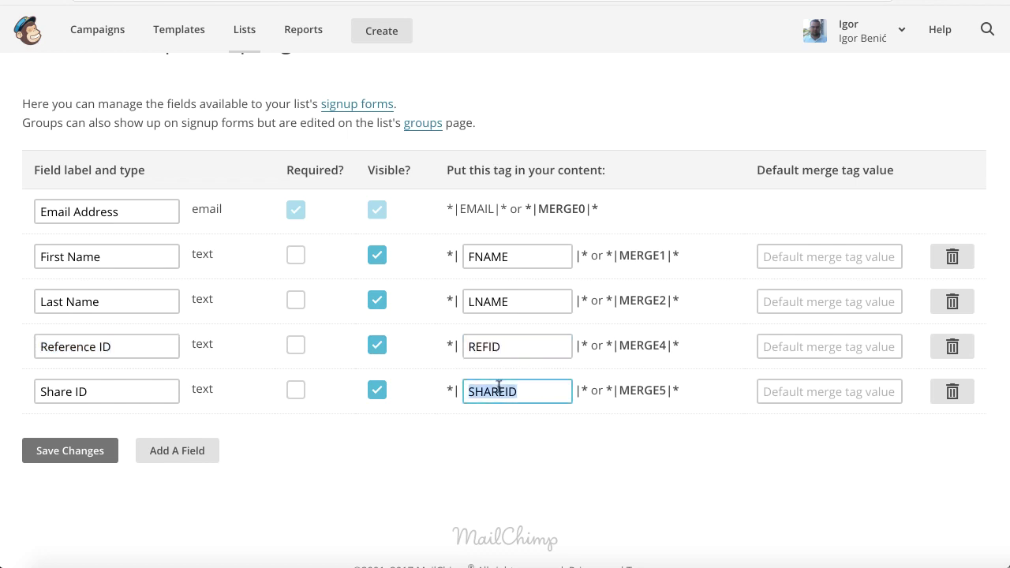
pyautogui.click(74, 455)
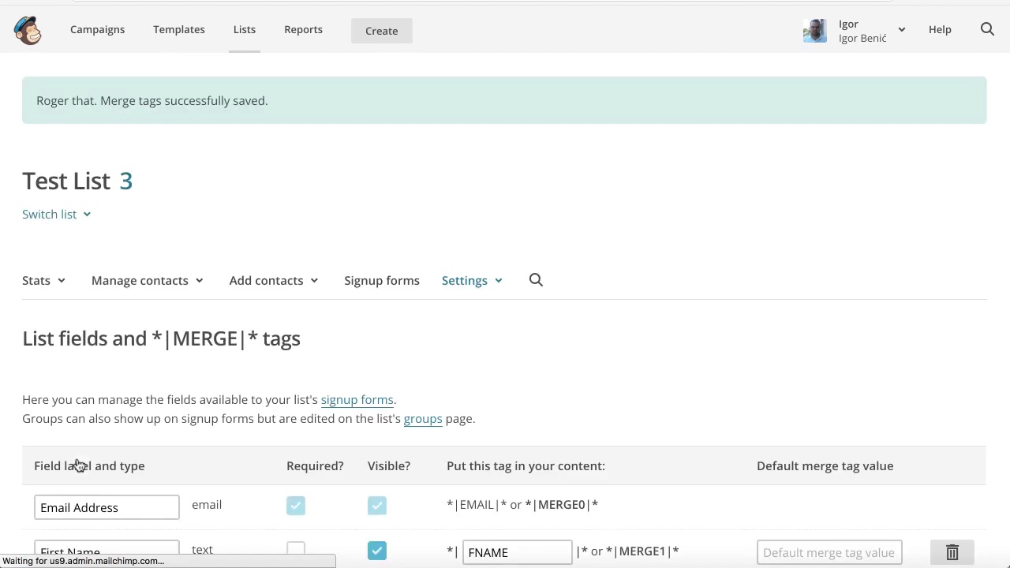
pyautogui.scroll(-3, 118, 376)
pyautogui.scroll(1, 117, 379)
pyautogui.scroll(2, 117, 379)
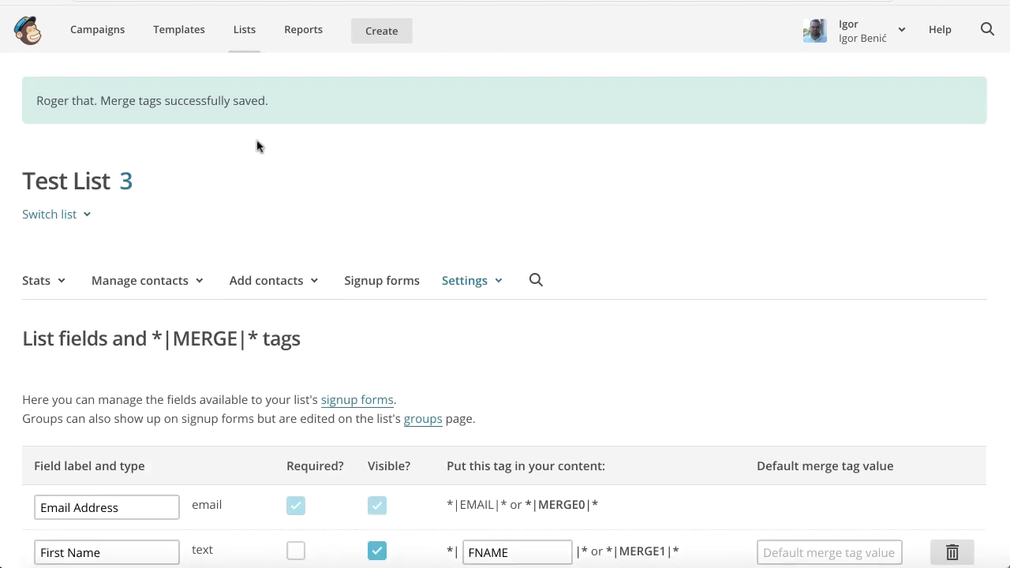